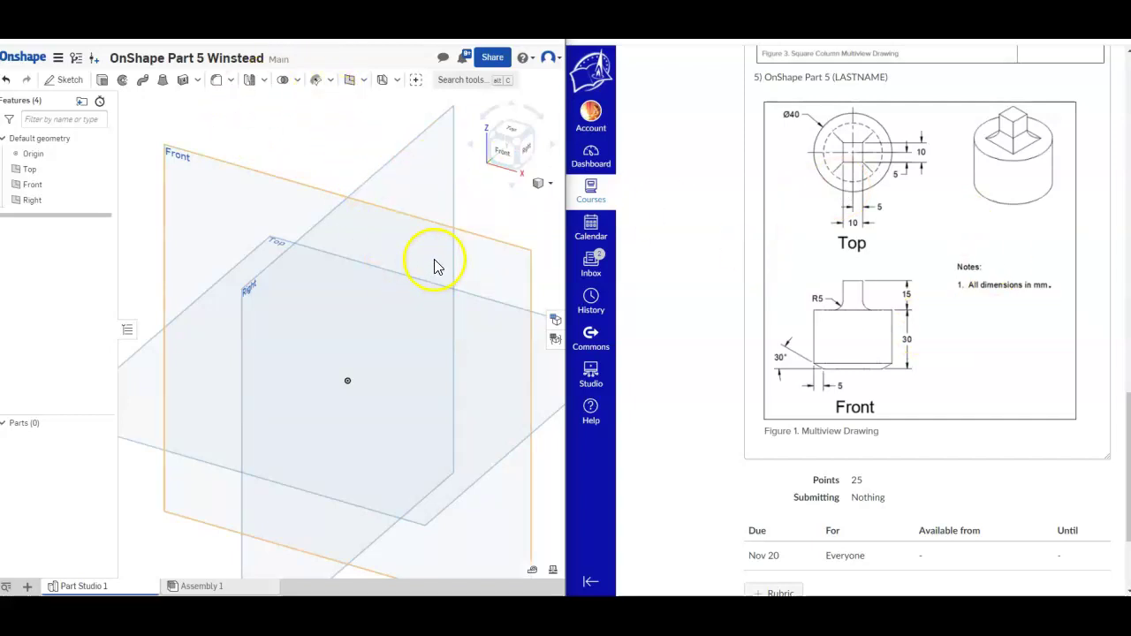
- Reposition the view and select the Front and Top planes
{"action": "scroll", "coordinate": [371, 316], "scroll_direction": "down", "scroll_amount": 3}
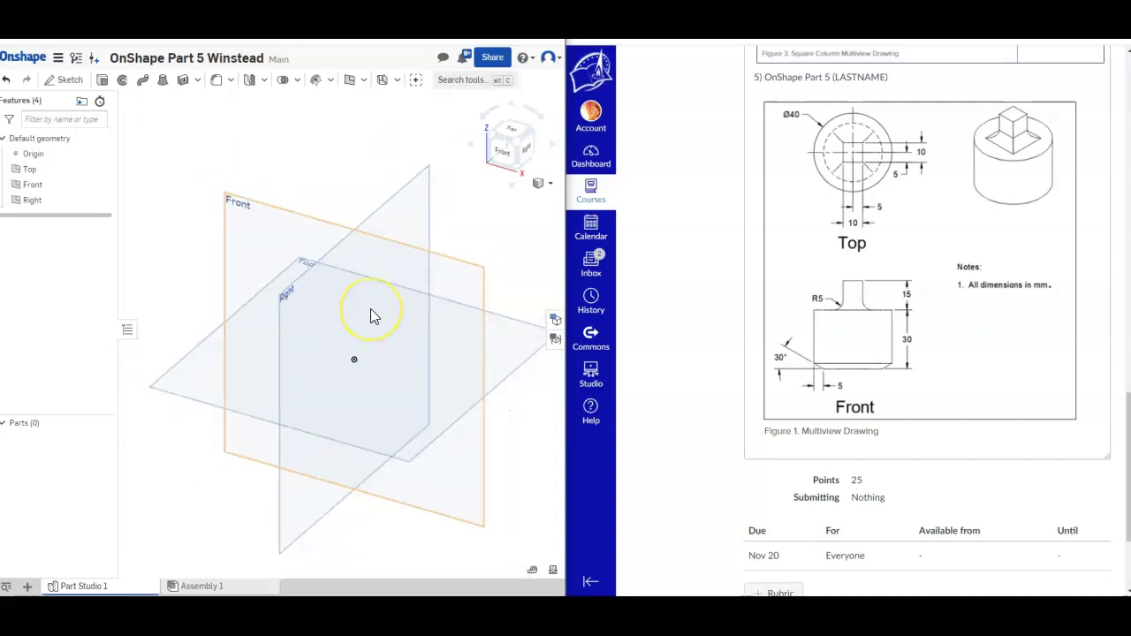
{"action": "middle_click_drag", "start_coordinate": [463, 245], "coordinate": [426, 250]}
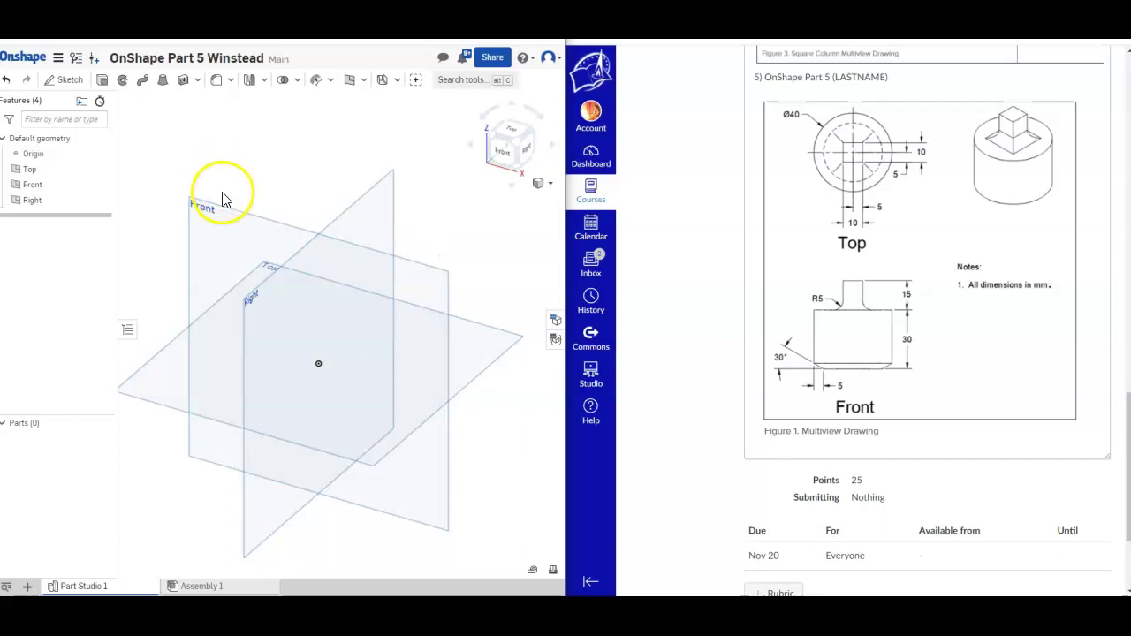
{"action": "left_click", "coordinate": [222, 200]}
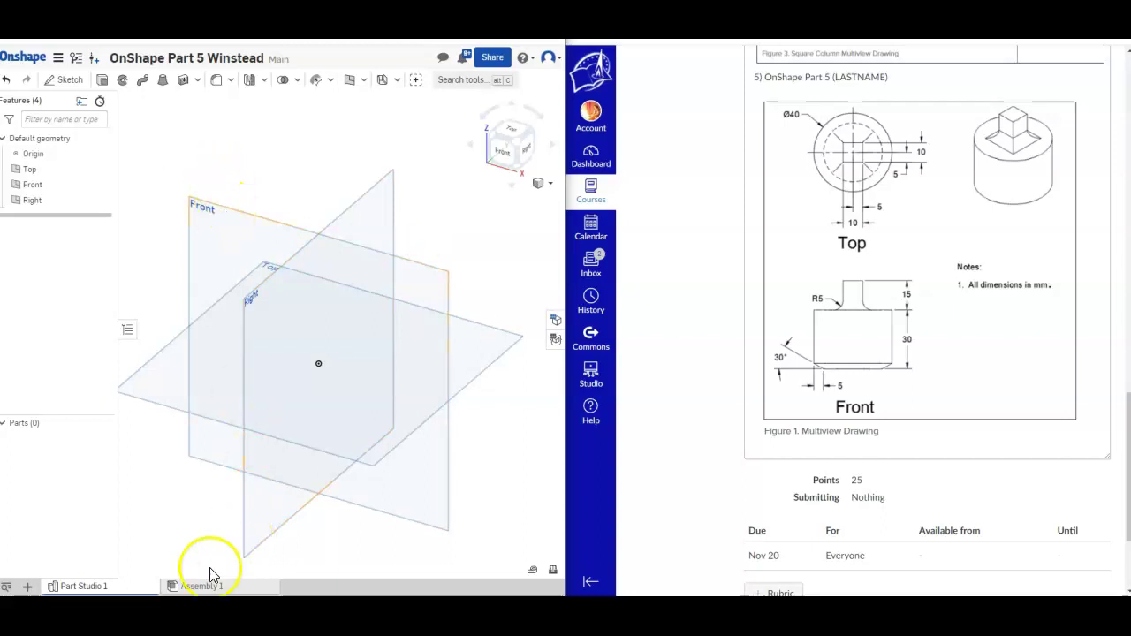
{"action": "left_click", "coordinate": [482, 366]}
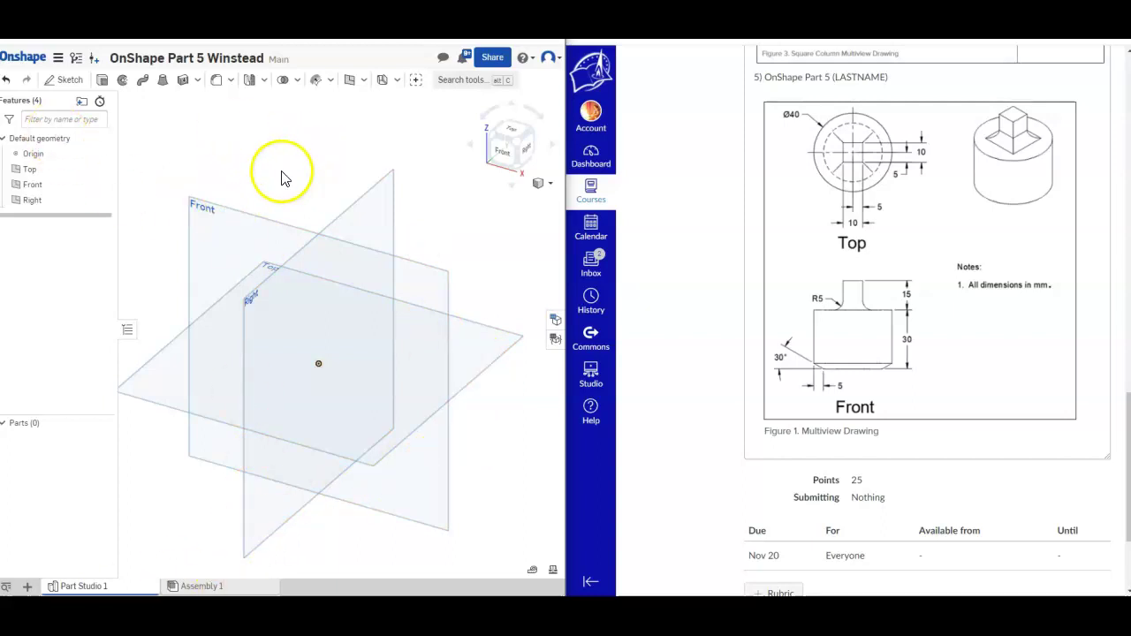
{"action": "middle_click_drag", "start_coordinate": [282, 177], "coordinate": [305, 172]}
{"action": "middle_click_drag", "start_coordinate": [263, 203], "coordinate": [269, 183]}
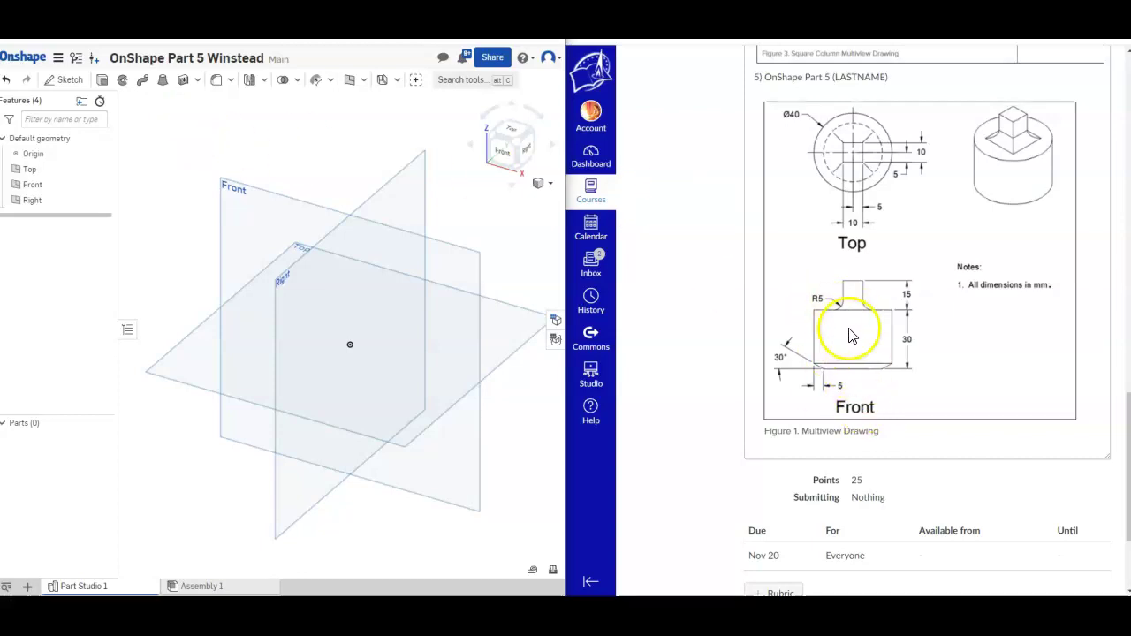
- Start Sketch 1 on the Front plane, viewed normal to it
{"action": "left_click", "coordinate": [67, 81]}
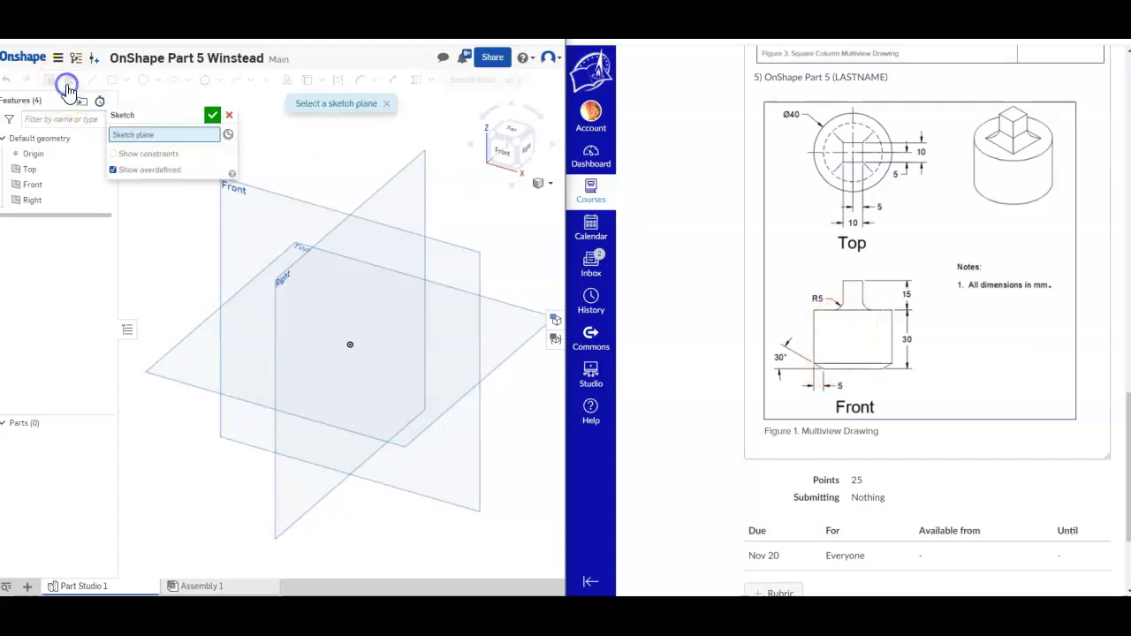
{"action": "left_click", "coordinate": [258, 215]}
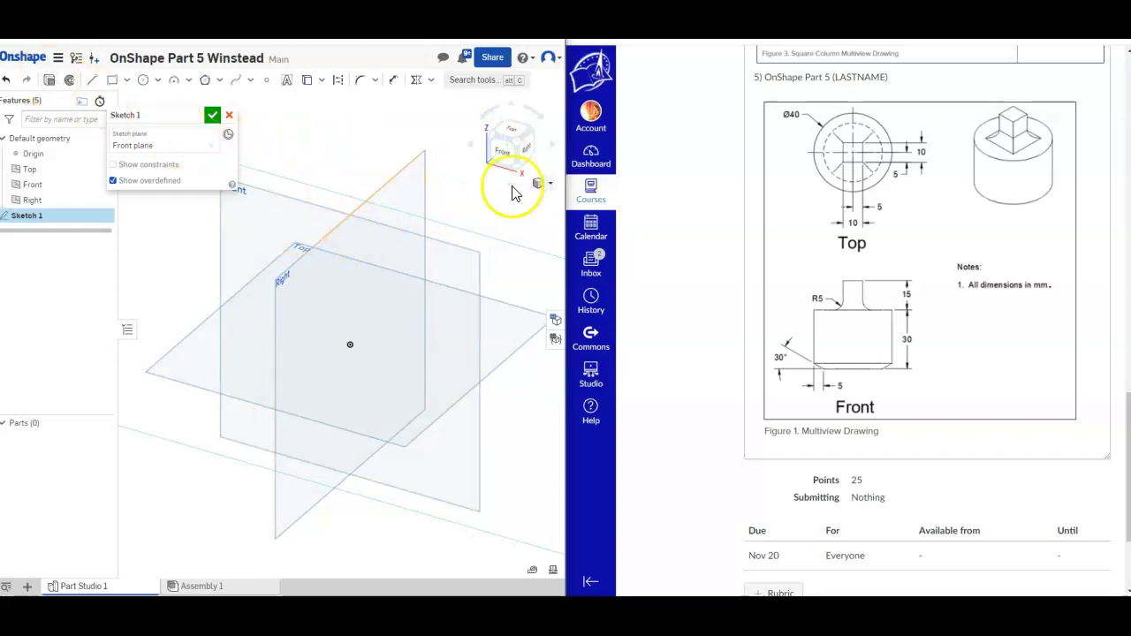
{"action": "left_click", "coordinate": [505, 155]}
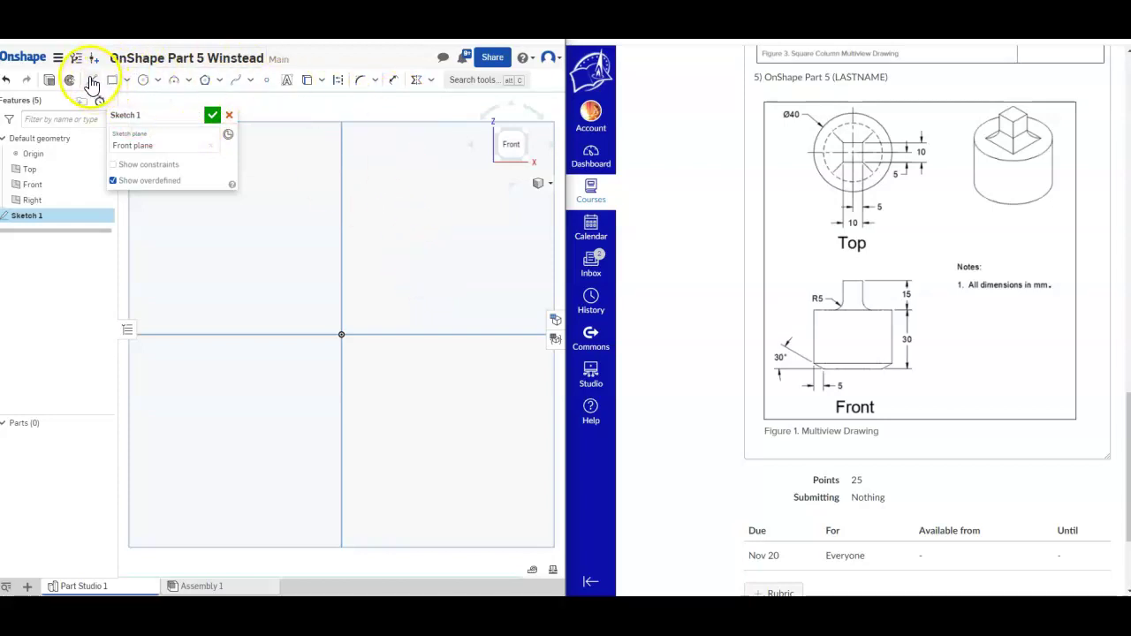
- Draw a vertical line through the origin along the vertical axis
{"action": "left_click", "coordinate": [92, 79]}
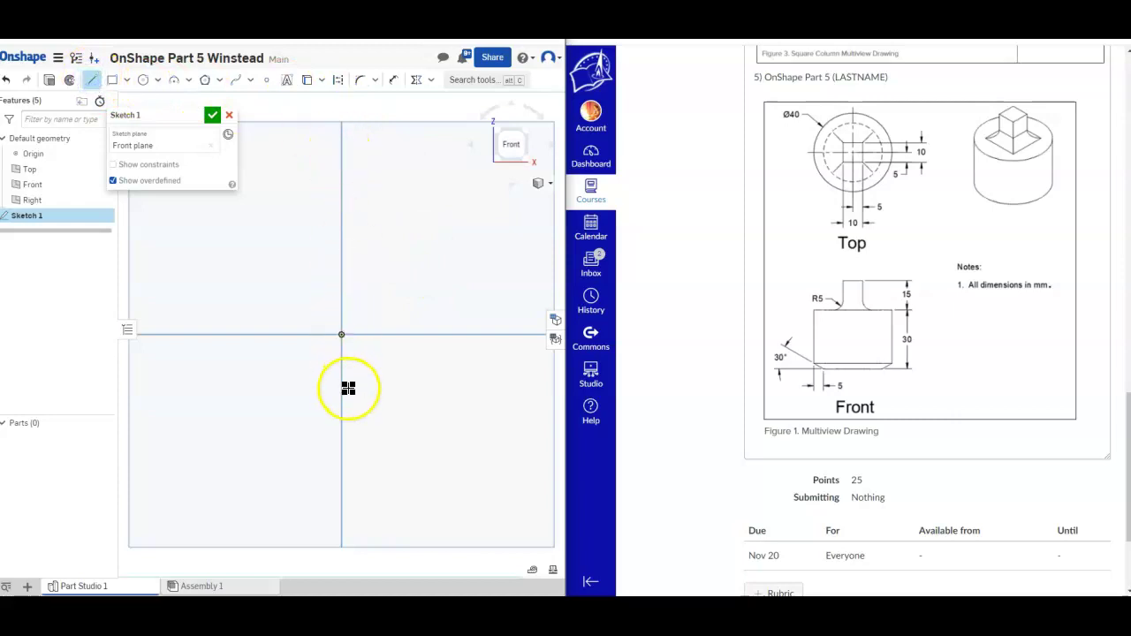
{"action": "left_click", "coordinate": [341, 178]}
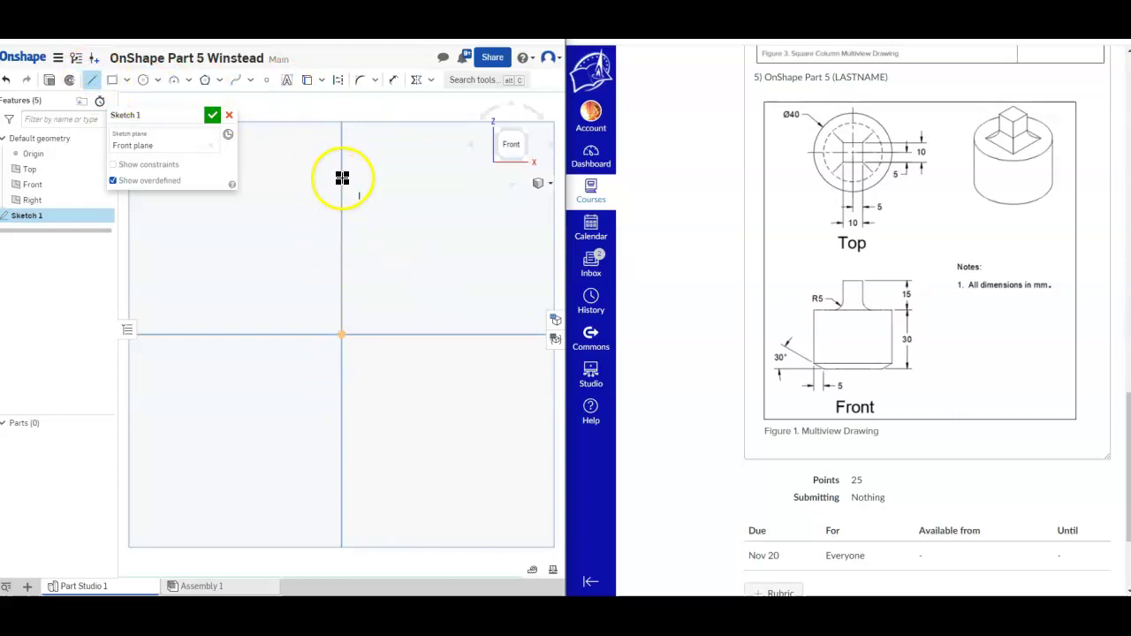
{"action": "left_click", "coordinate": [340, 457]}
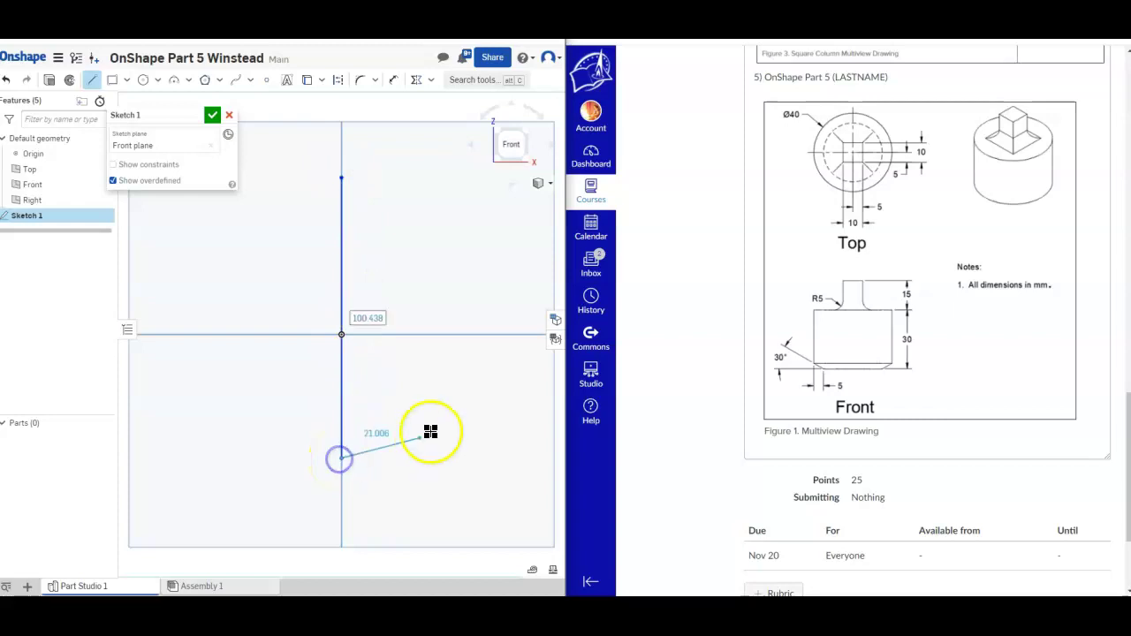
{"action": "right_click", "coordinate": [425, 376]}
{"action": "left_click", "coordinate": [450, 381]}
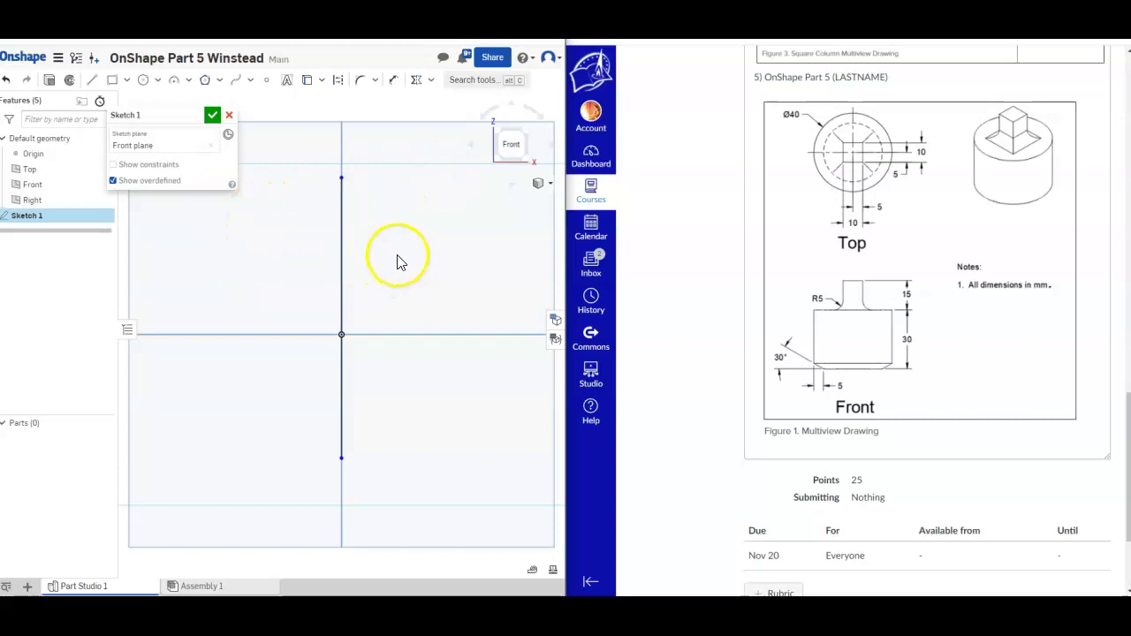
- Set the workspace default length unit to Inch and back to Millimeter, then select Sketch 1
{"action": "left_click", "coordinate": [57, 59]}
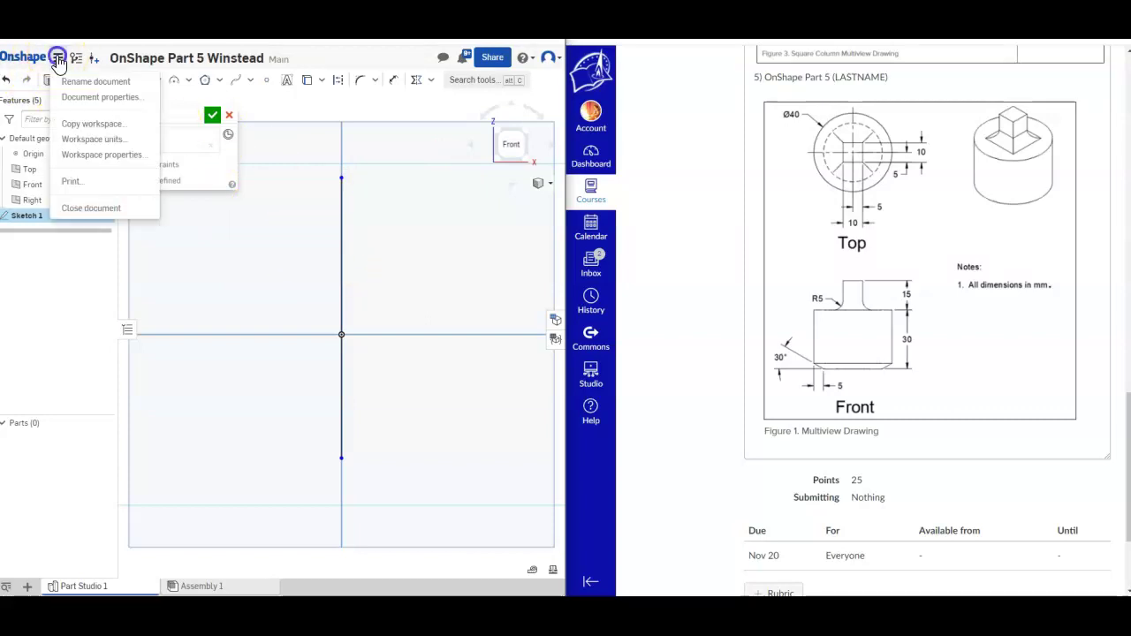
{"action": "left_click", "coordinate": [107, 141]}
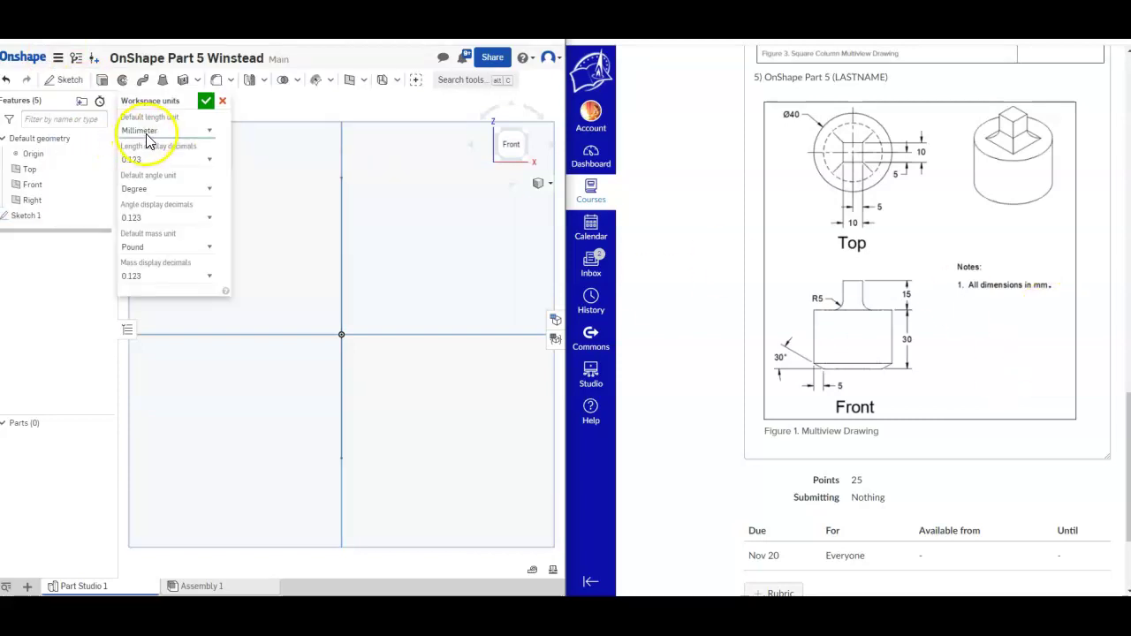
{"action": "left_click", "coordinate": [60, 60]}
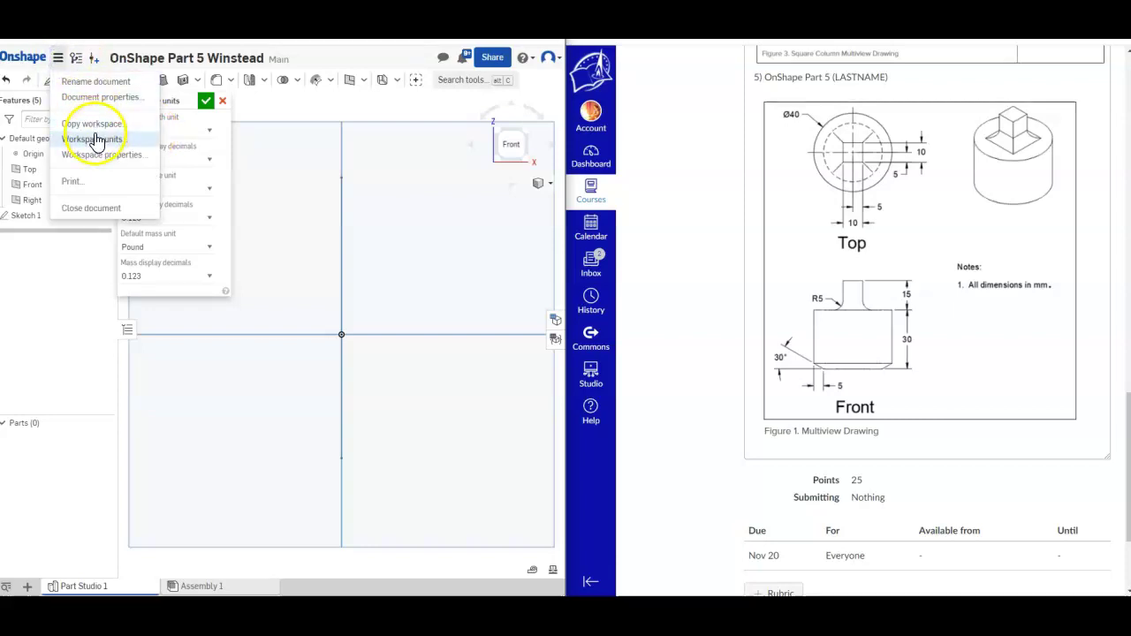
{"action": "left_click", "coordinate": [212, 139]}
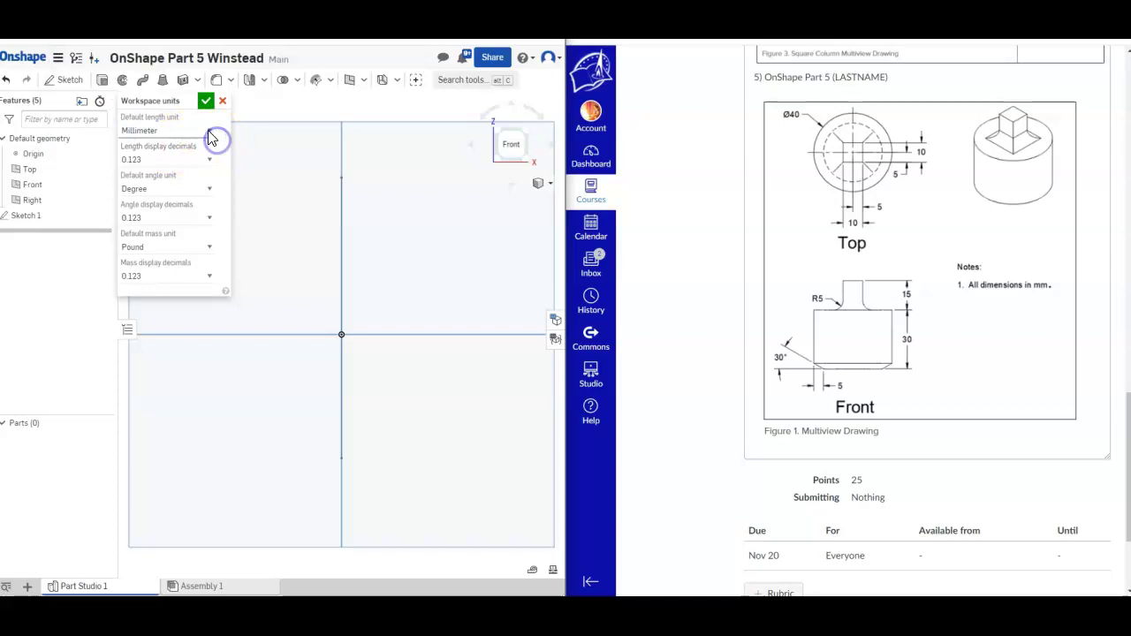
{"action": "left_click", "coordinate": [208, 131]}
{"action": "left_click", "coordinate": [164, 166]}
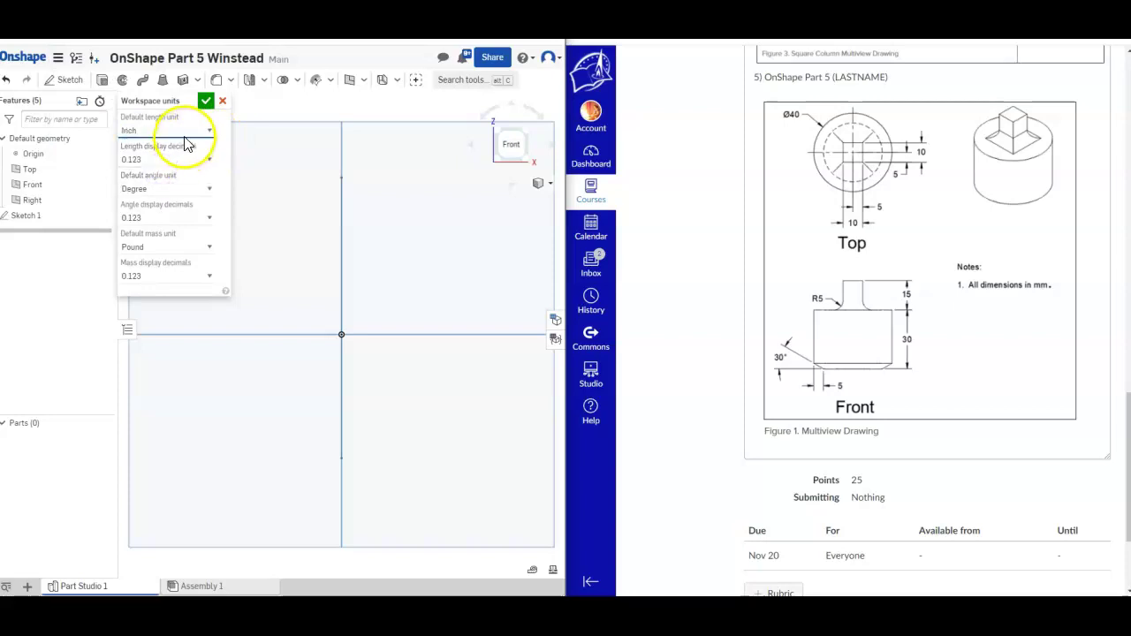
{"action": "left_click", "coordinate": [187, 137]}
{"action": "left_click", "coordinate": [156, 189]}
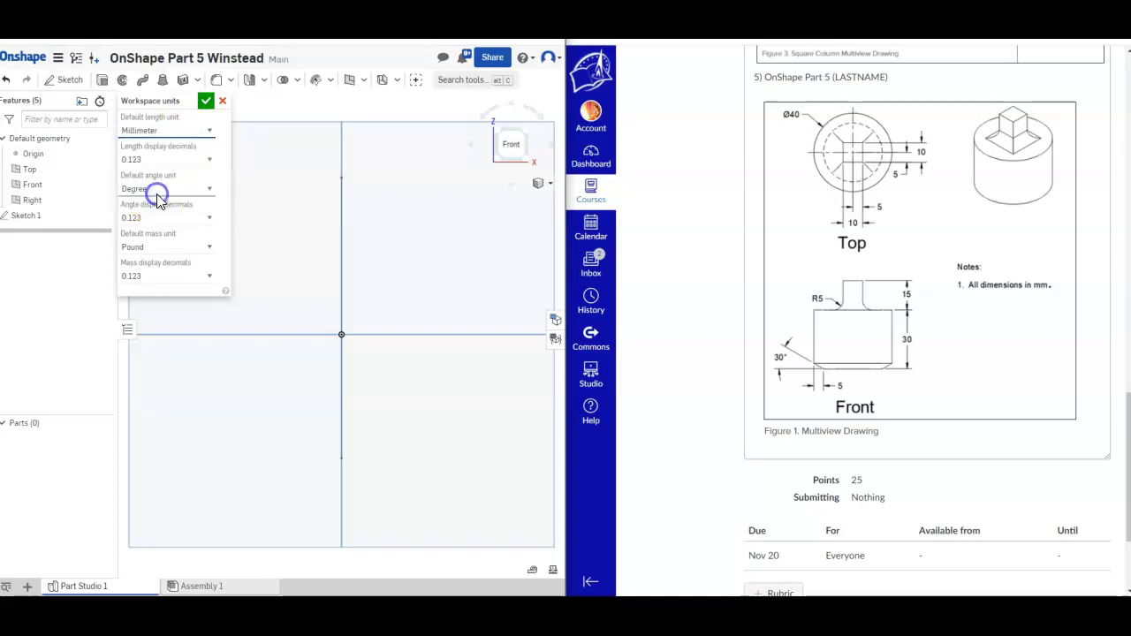
{"action": "left_click", "coordinate": [204, 102]}
{"action": "scroll", "coordinate": [395, 320], "scroll_direction": "up", "scroll_amount": 1}
{"action": "scroll", "coordinate": [395, 320], "scroll_direction": "down", "scroll_amount": 2}
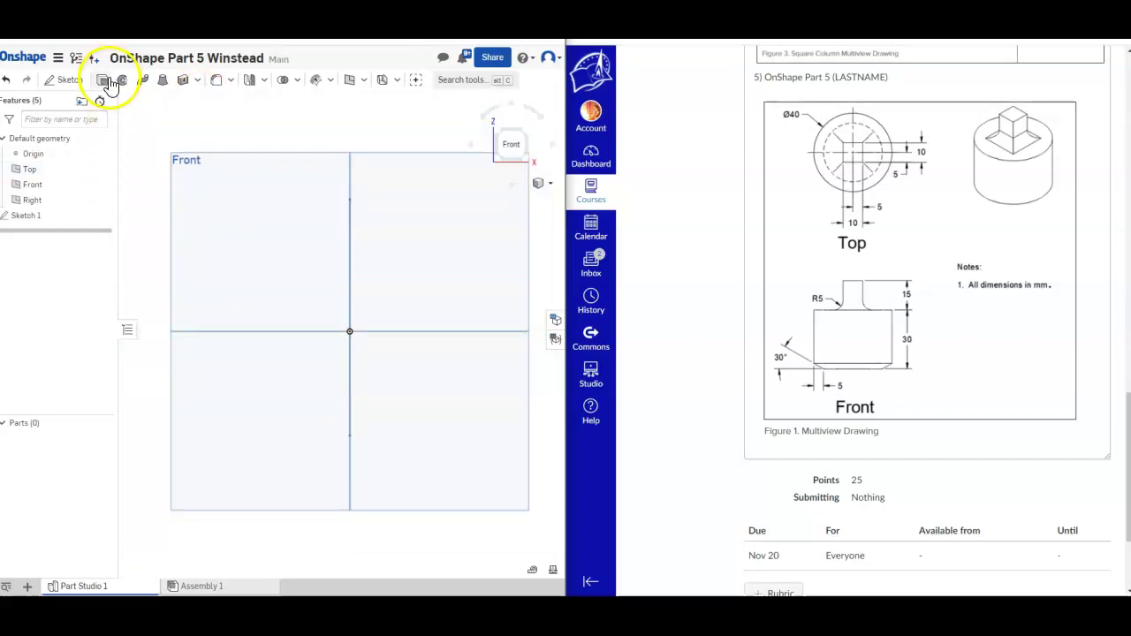
{"action": "left_click", "coordinate": [27, 216]}
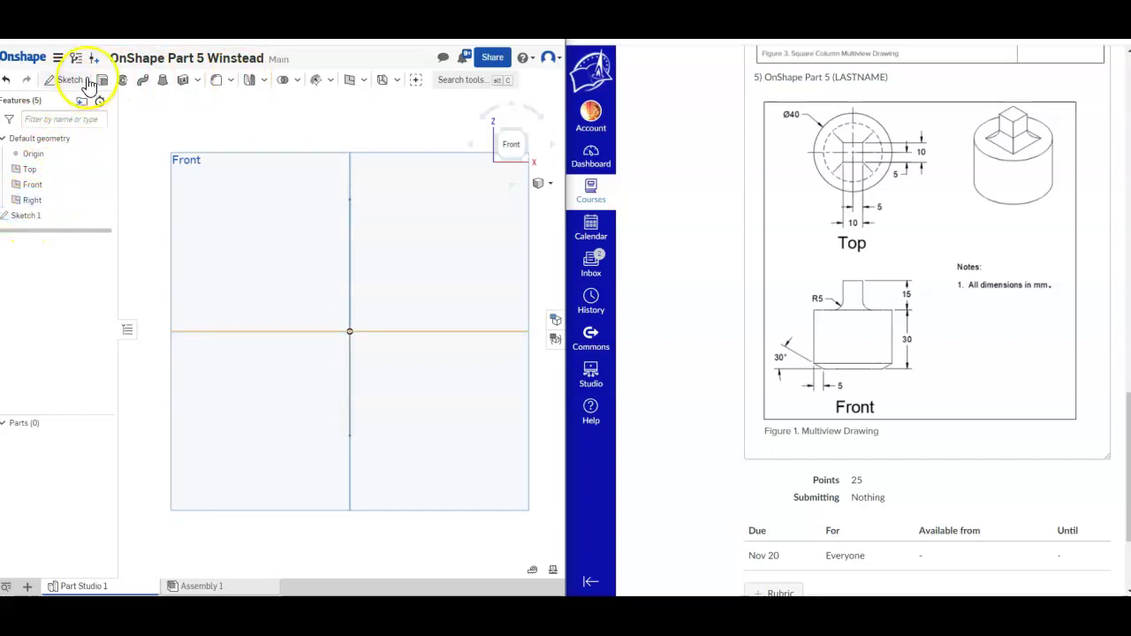
- Reopen Sketch 1, add a 20 × 30 mm corner rectangle from the origin, and accept it
{"action": "double_click", "coordinate": [19, 217]}
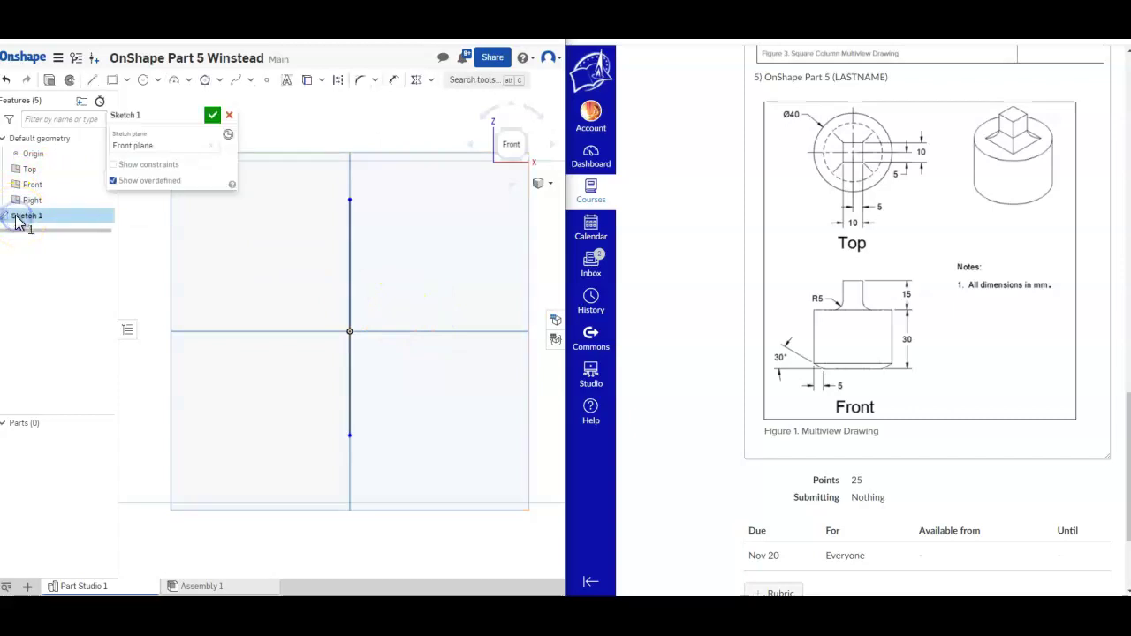
{"action": "left_click", "coordinate": [112, 79]}
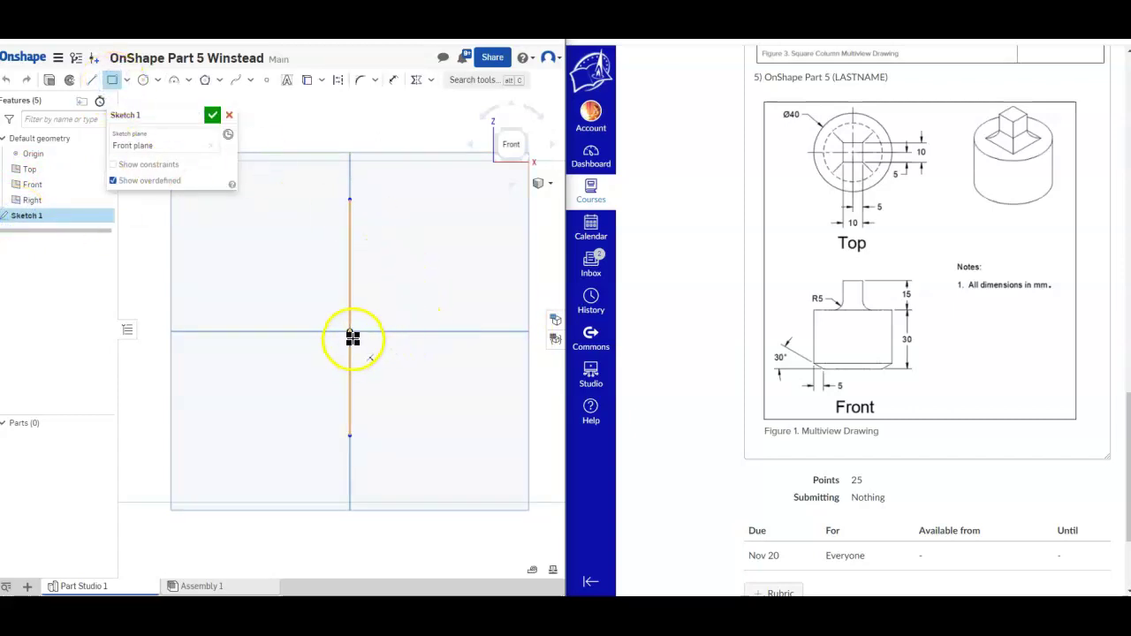
{"action": "scroll", "coordinate": [346, 319], "scroll_direction": "up", "scroll_amount": 3}
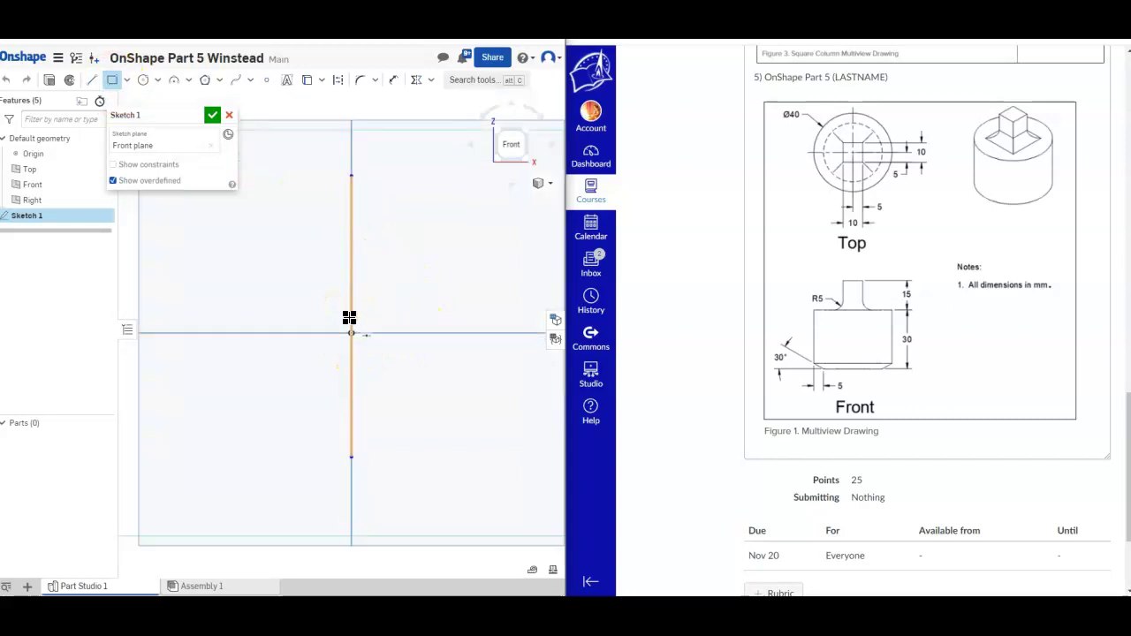
{"action": "left_click", "coordinate": [356, 333]}
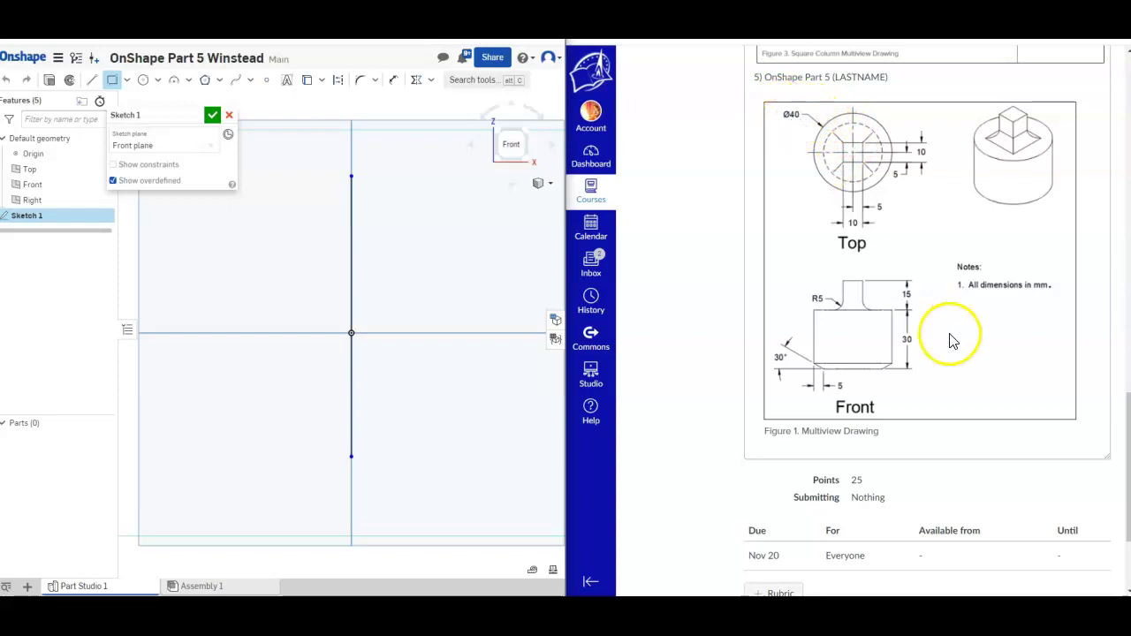
{"action": "left_click", "coordinate": [351, 335]}
{"action": "left_click", "coordinate": [437, 266]}
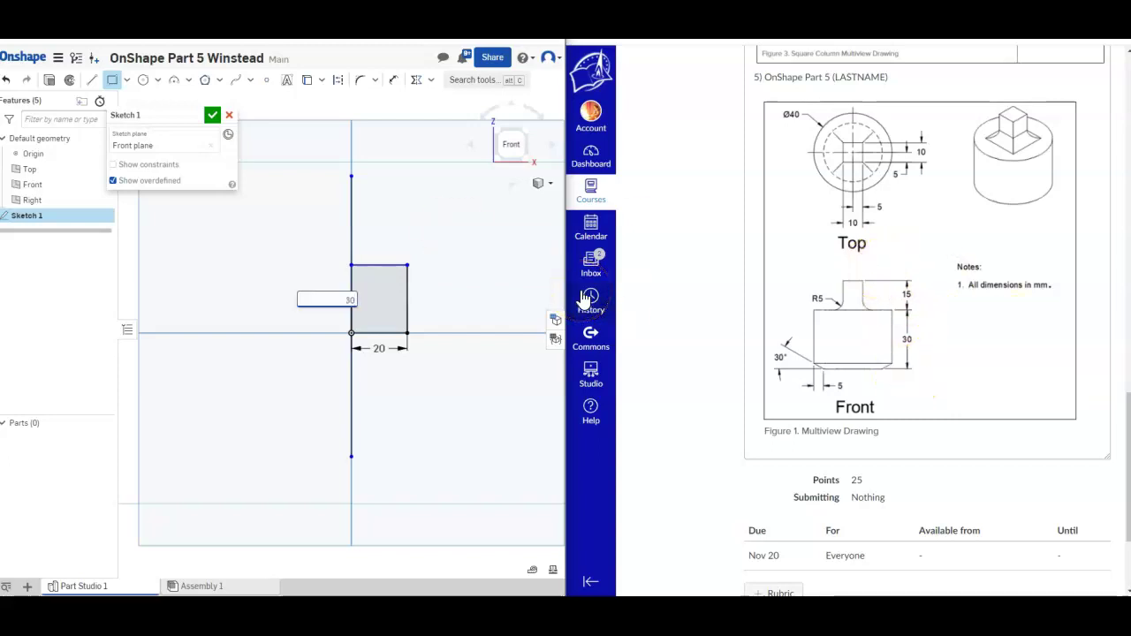
{"action": "key", "text": "Return"}
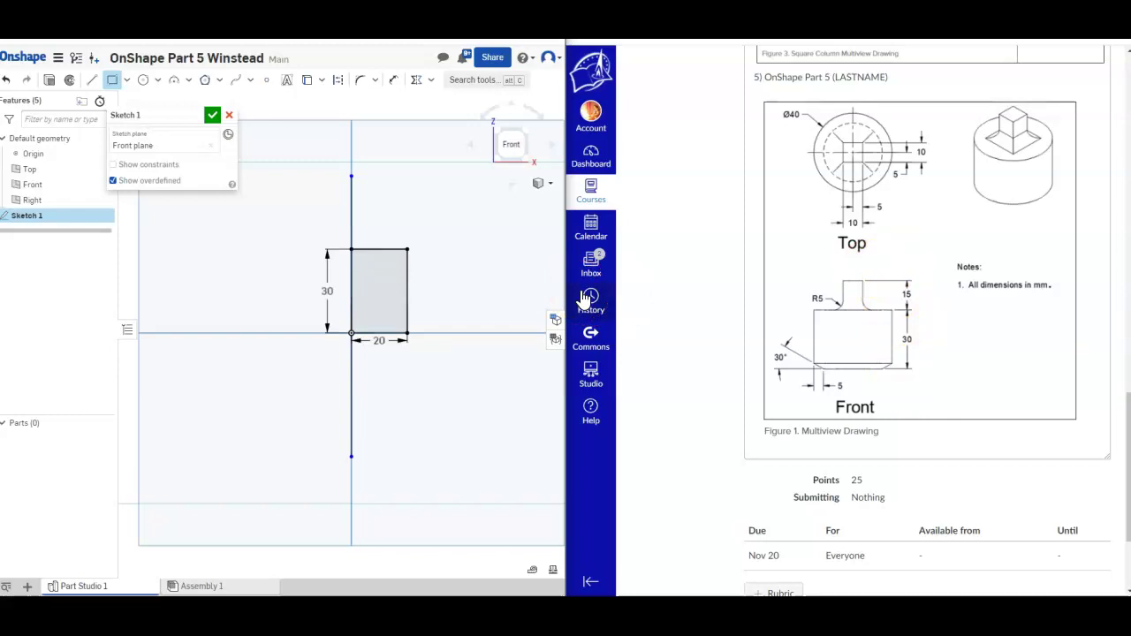
{"action": "left_click", "coordinate": [212, 117]}
{"action": "left_click", "coordinate": [530, 132]}
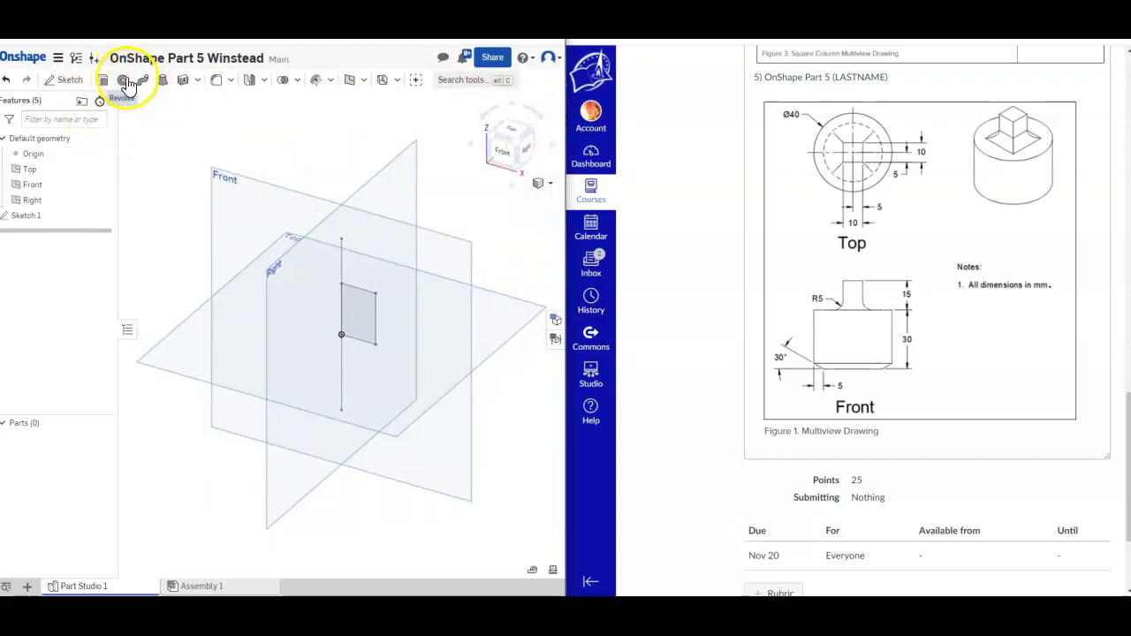
- Revolve the rectangle a full turn around the vertical line into a solid cylinder
{"action": "left_click", "coordinate": [124, 80]}
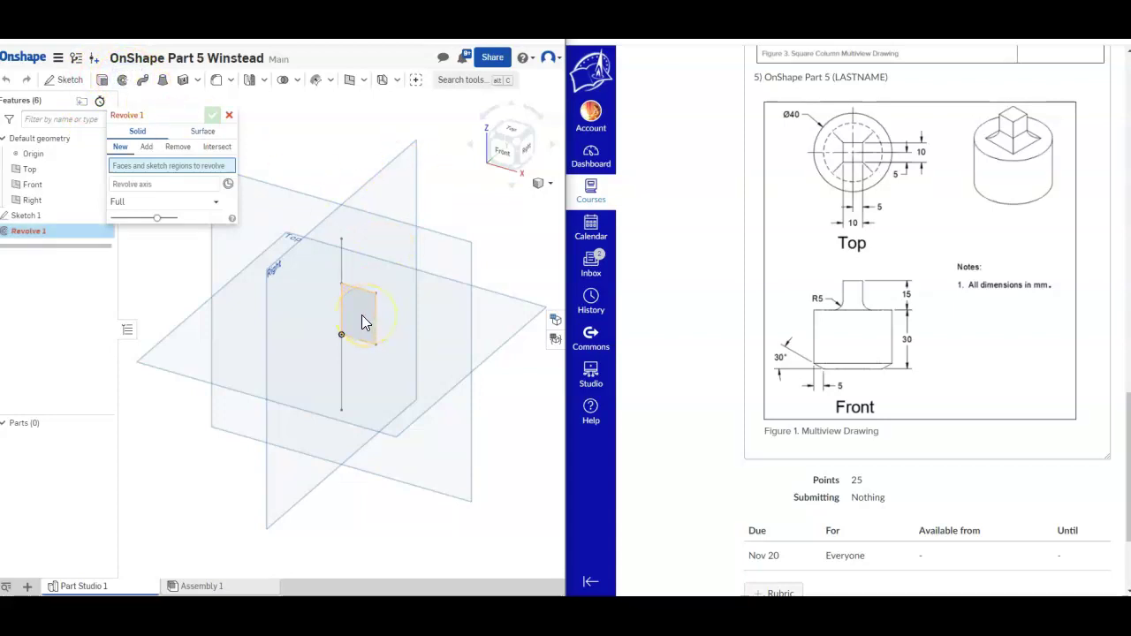
{"action": "left_click", "coordinate": [361, 316]}
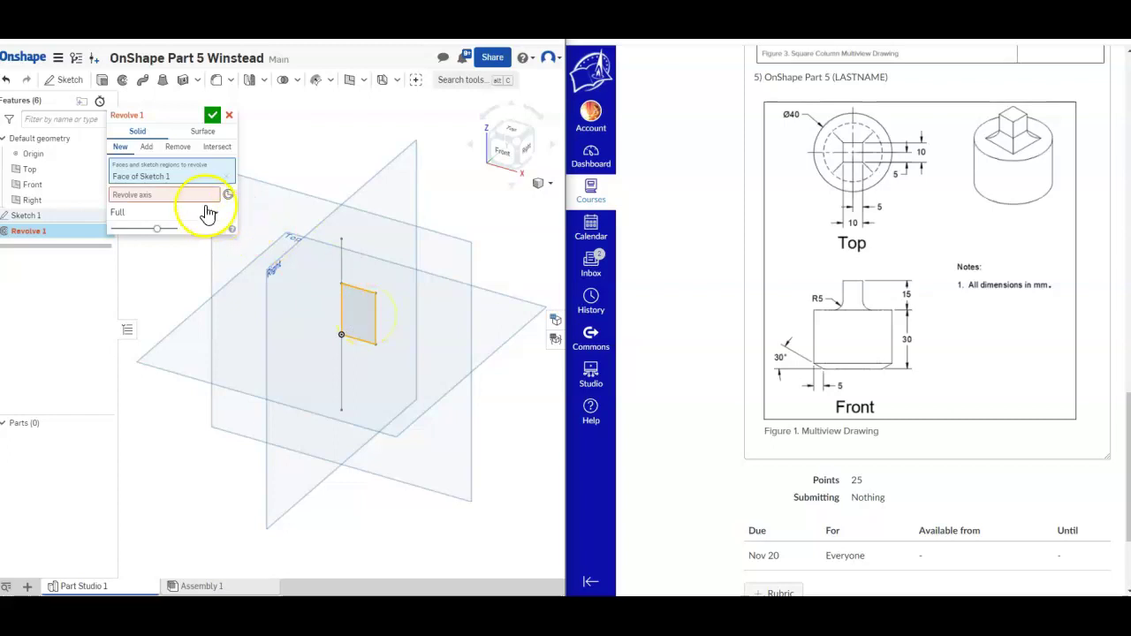
{"action": "left_click", "coordinate": [147, 195]}
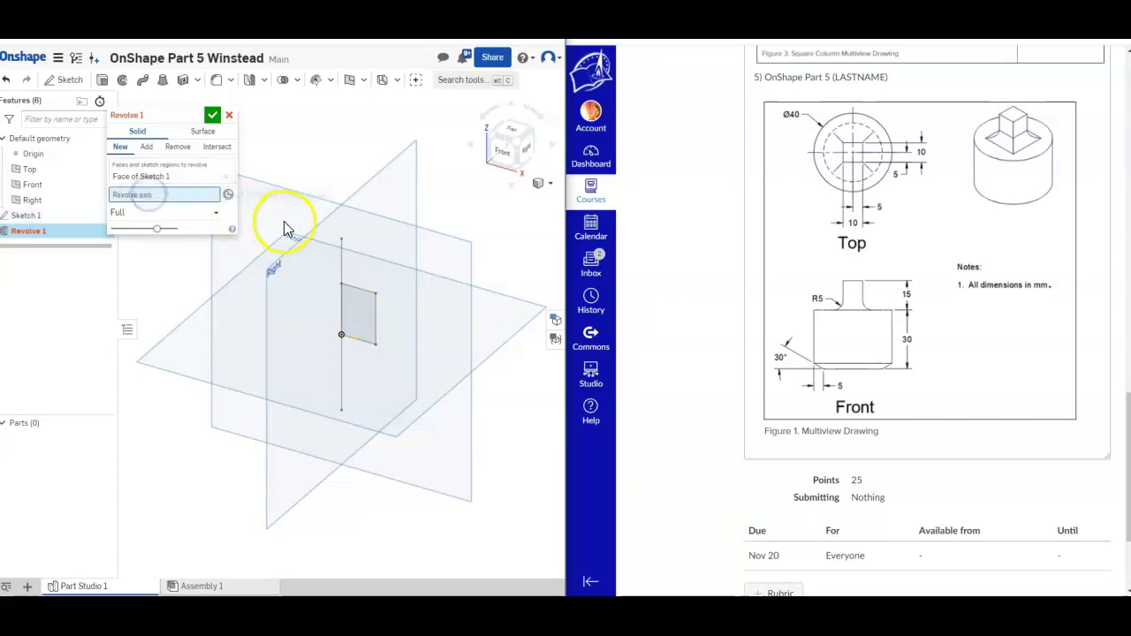
{"action": "left_click", "coordinate": [342, 257]}
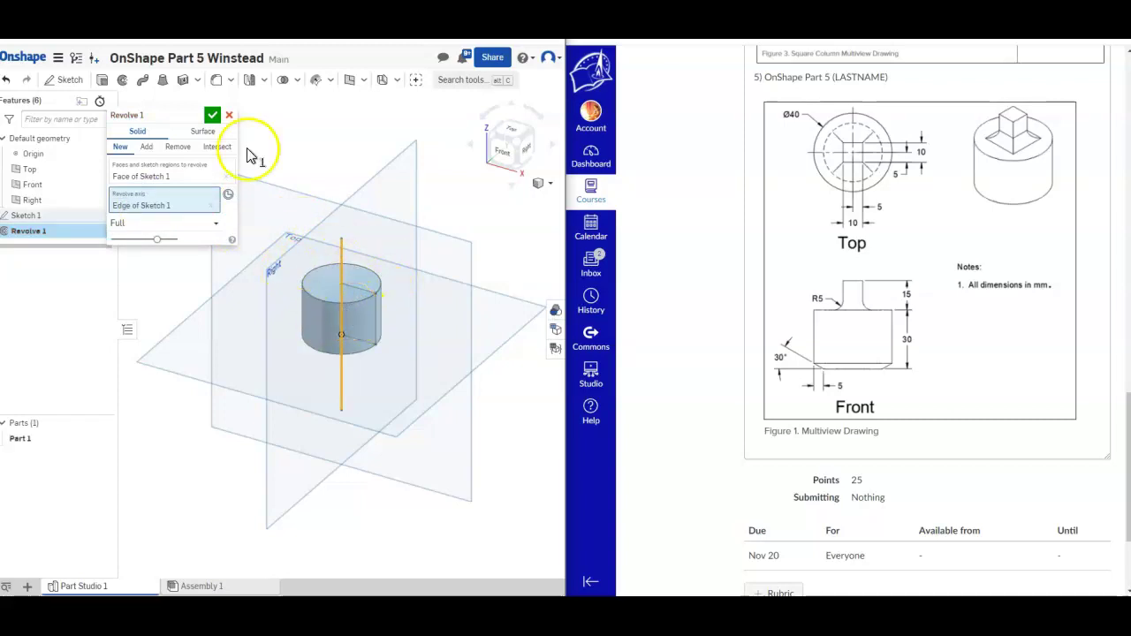
{"action": "left_click", "coordinate": [211, 116]}
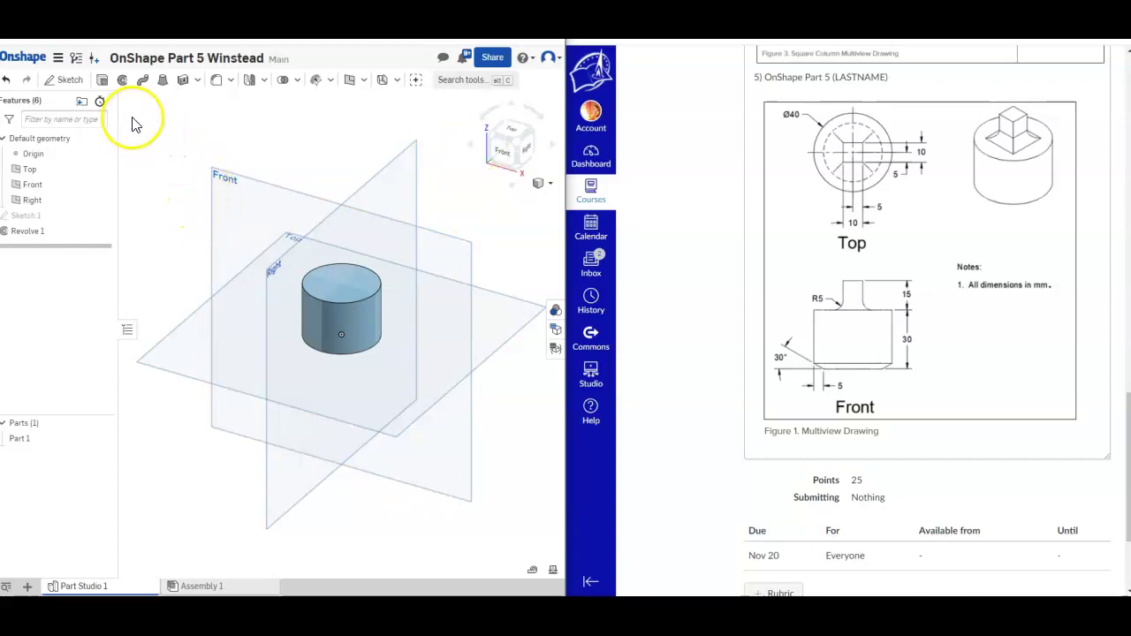
- Start Sketch 2 on the cylinder's top face, viewed straight down
{"action": "left_click", "coordinate": [55, 81]}
{"action": "left_click", "coordinate": [345, 288]}
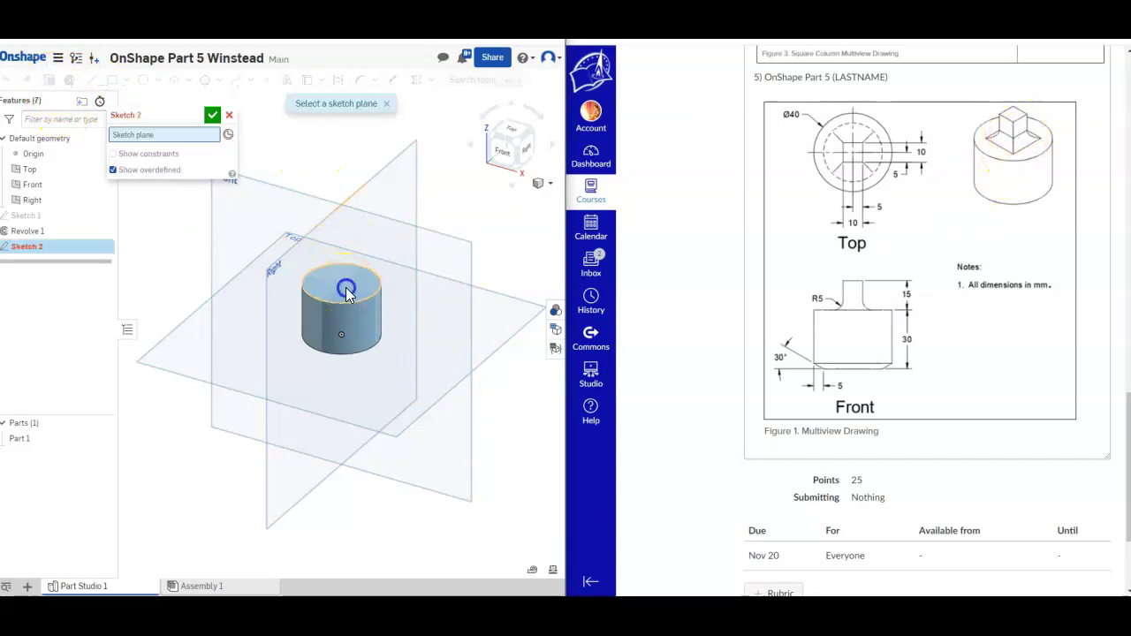
{"action": "left_click", "coordinate": [514, 134]}
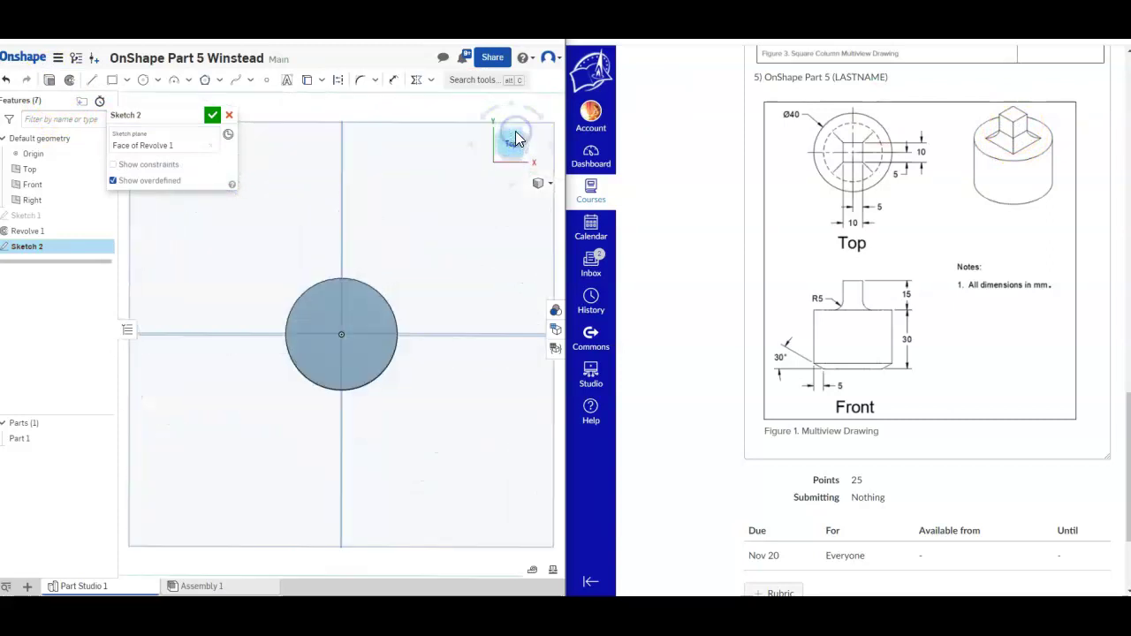
- Draw a corner rectangle around the centre and dimension its sides to 10 mm
{"action": "left_click", "coordinate": [113, 81]}
{"action": "scroll", "coordinate": [364, 350], "scroll_direction": "up", "scroll_amount": 5}
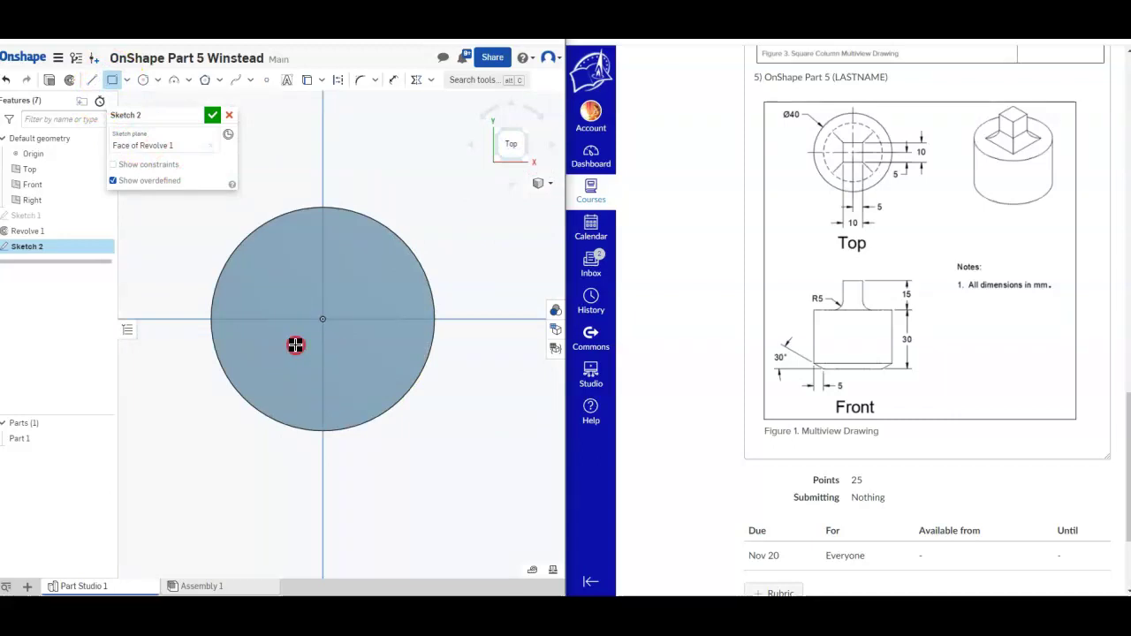
{"action": "middle_click_drag", "start_coordinate": [295, 345], "coordinate": [330, 348]}
{"action": "left_click", "coordinate": [332, 351]}
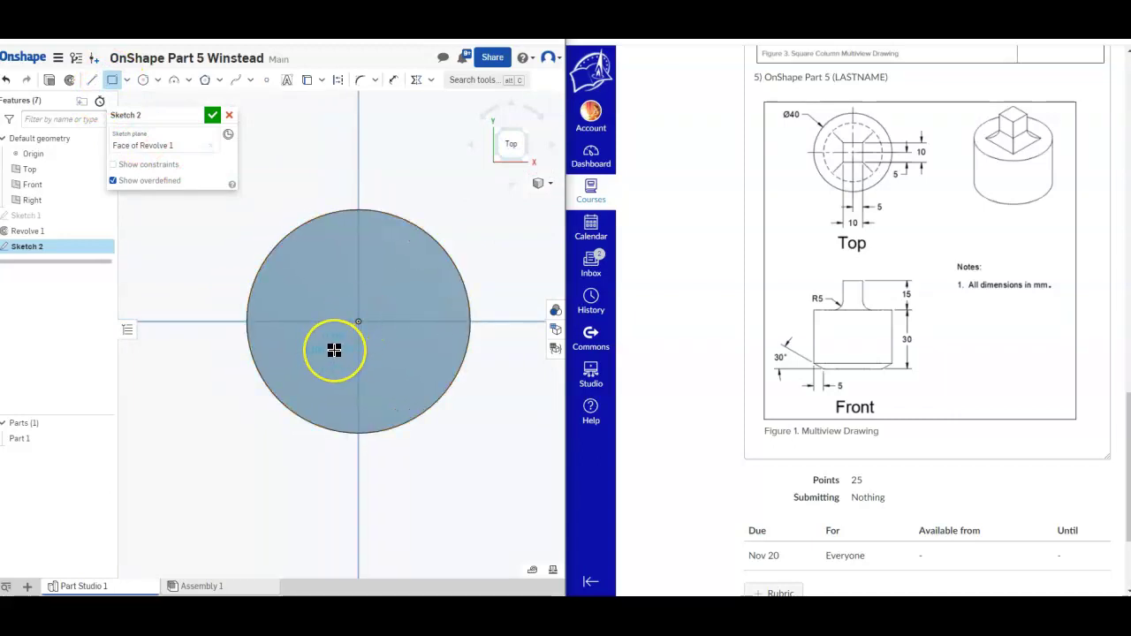
{"action": "left_click_drag", "start_coordinate": [334, 351], "coordinate": [390, 288]}
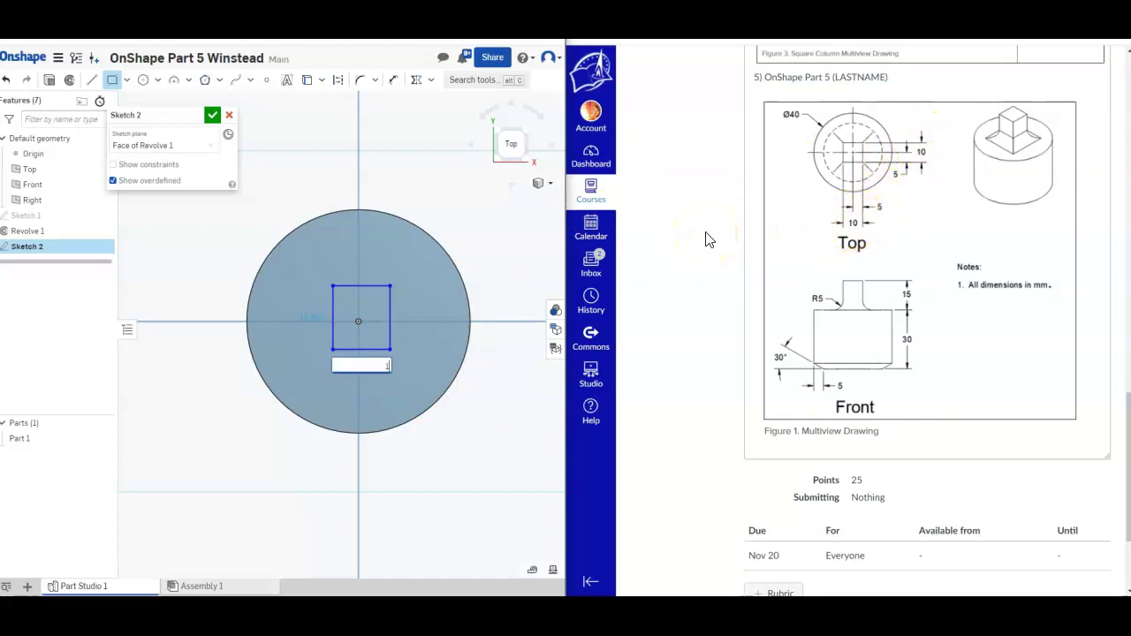
{"action": "key", "text": "Escape"}
{"action": "type", "text": "10"}
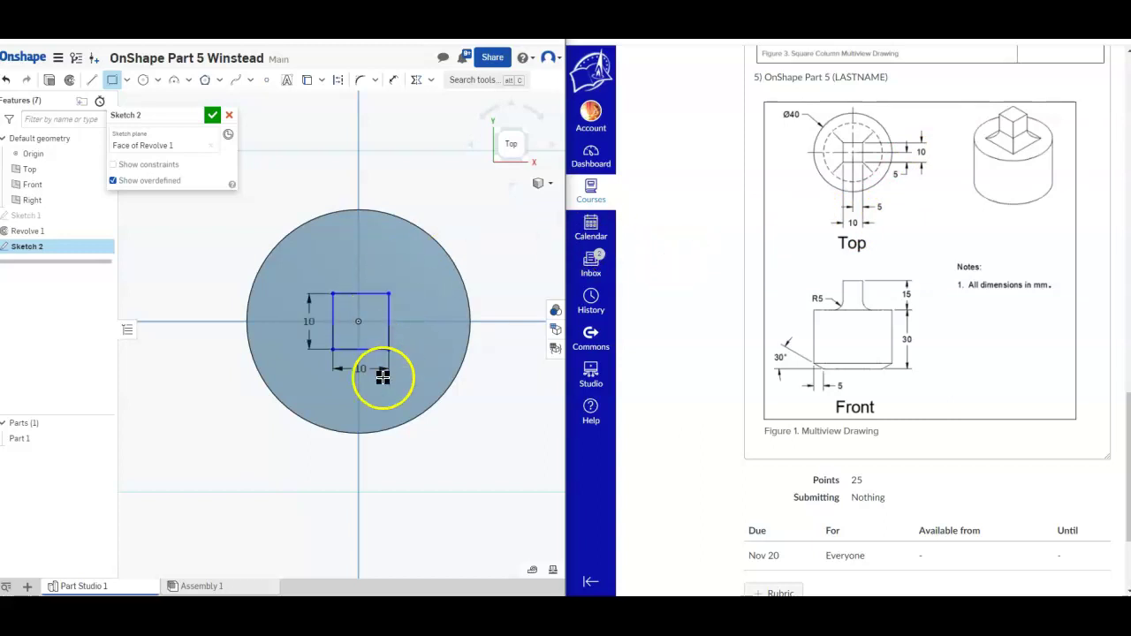
{"action": "left_click", "coordinate": [91, 81]}
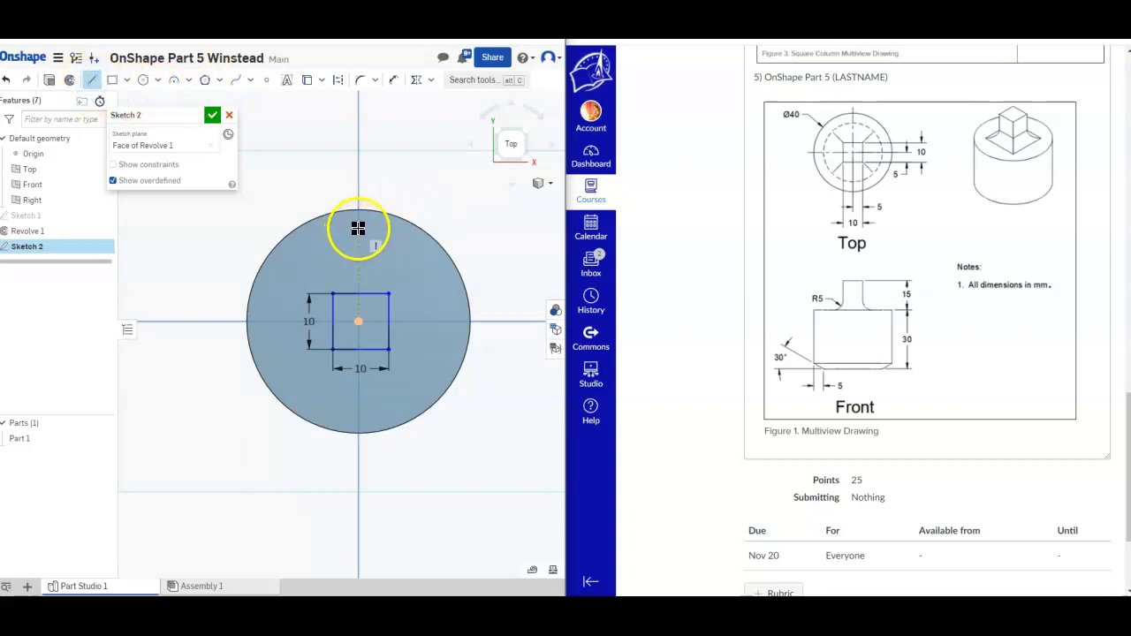
- Draw a vertical and a horizontal line through the sketch's centre
{"action": "left_click", "coordinate": [362, 417]}
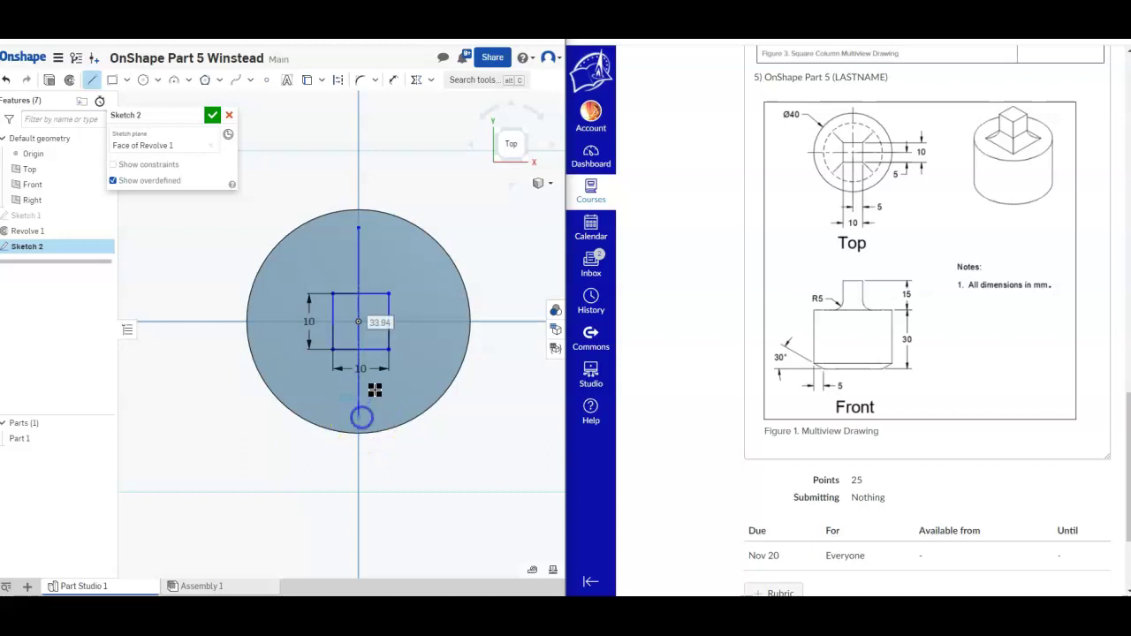
{"action": "right_click", "coordinate": [429, 389]}
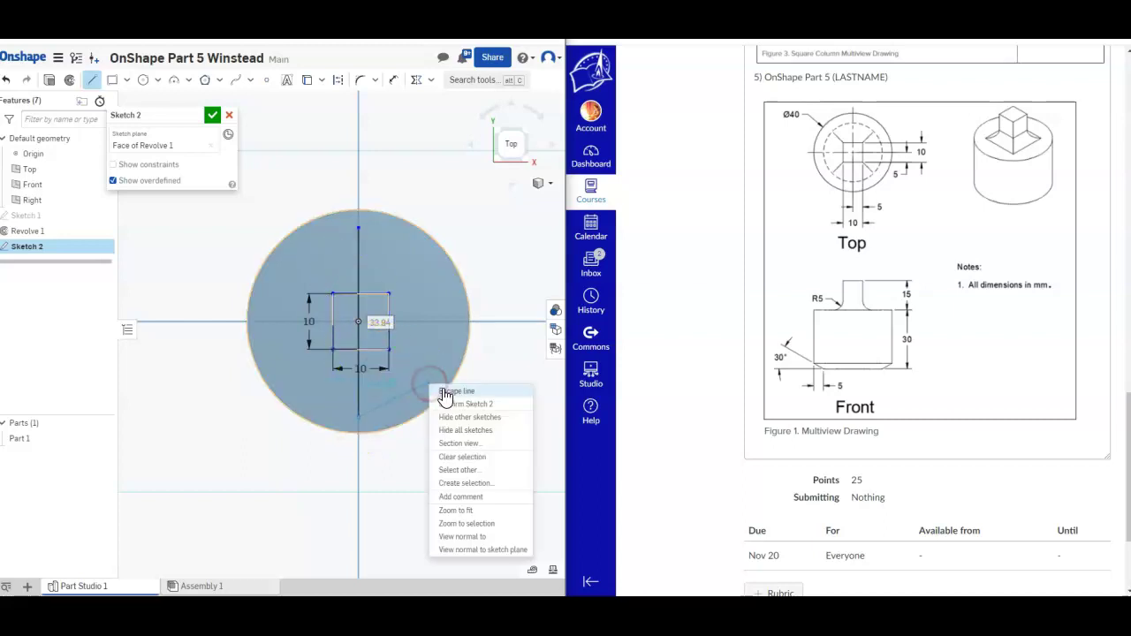
{"action": "left_click", "coordinate": [446, 391]}
{"action": "left_click", "coordinate": [91, 79]}
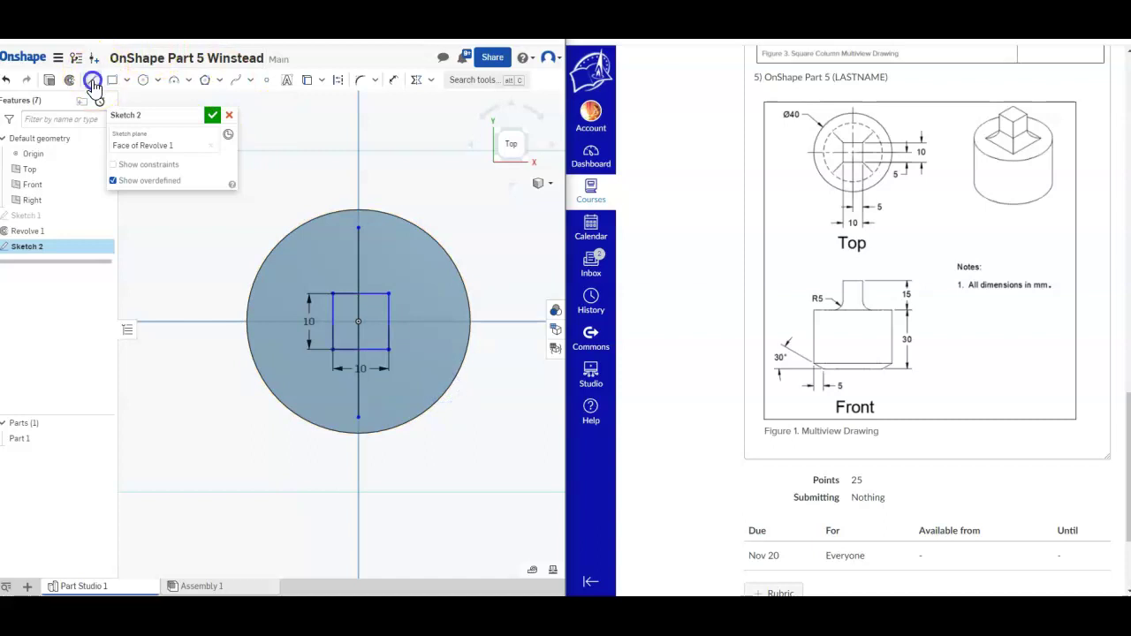
{"action": "left_click", "coordinate": [340, 315]}
{"action": "left_click", "coordinate": [283, 324]}
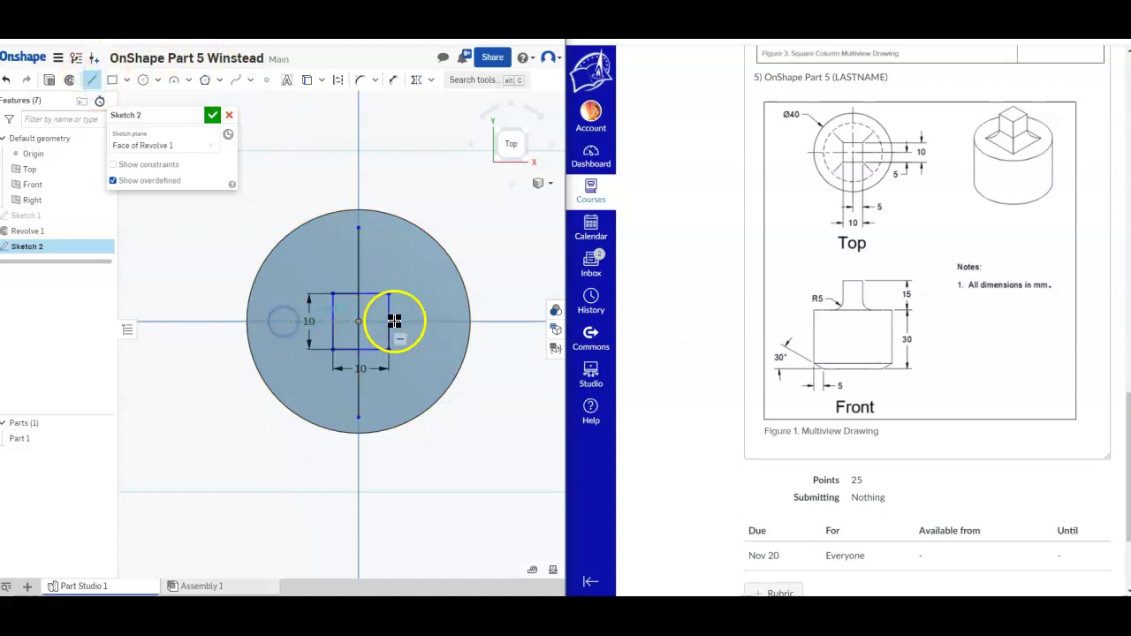
{"action": "left_click", "coordinate": [424, 321]}
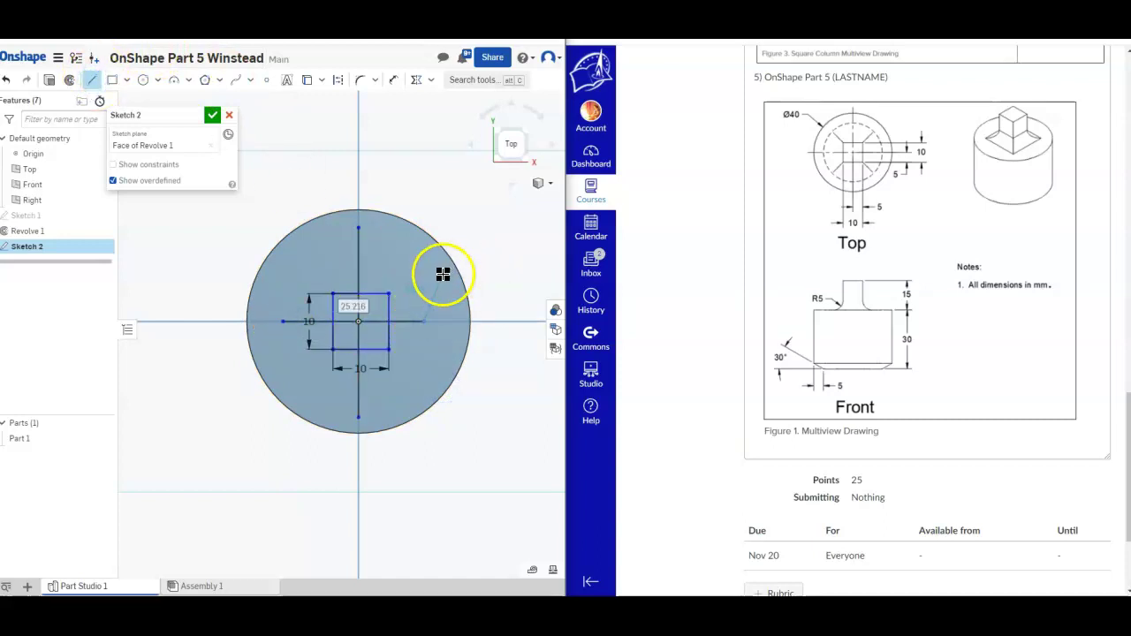
{"action": "right_click", "coordinate": [447, 279]}
{"action": "left_click", "coordinate": [468, 282]}
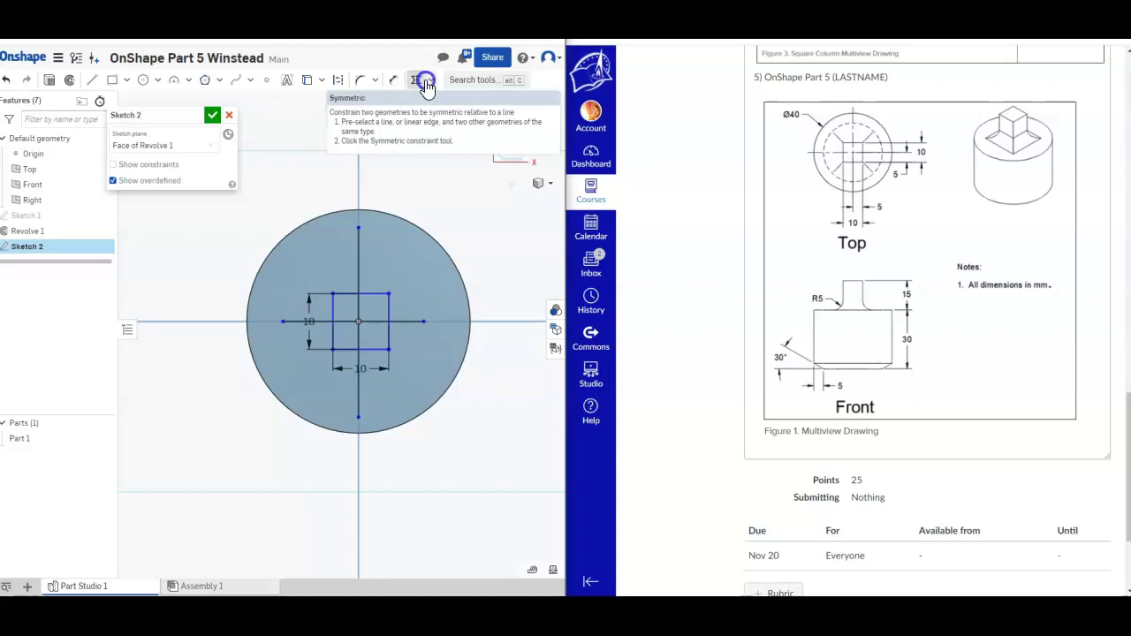
- Try a Symmetric constraint on the square's left and right edges about the vertical line
{"action": "left_click", "coordinate": [429, 82]}
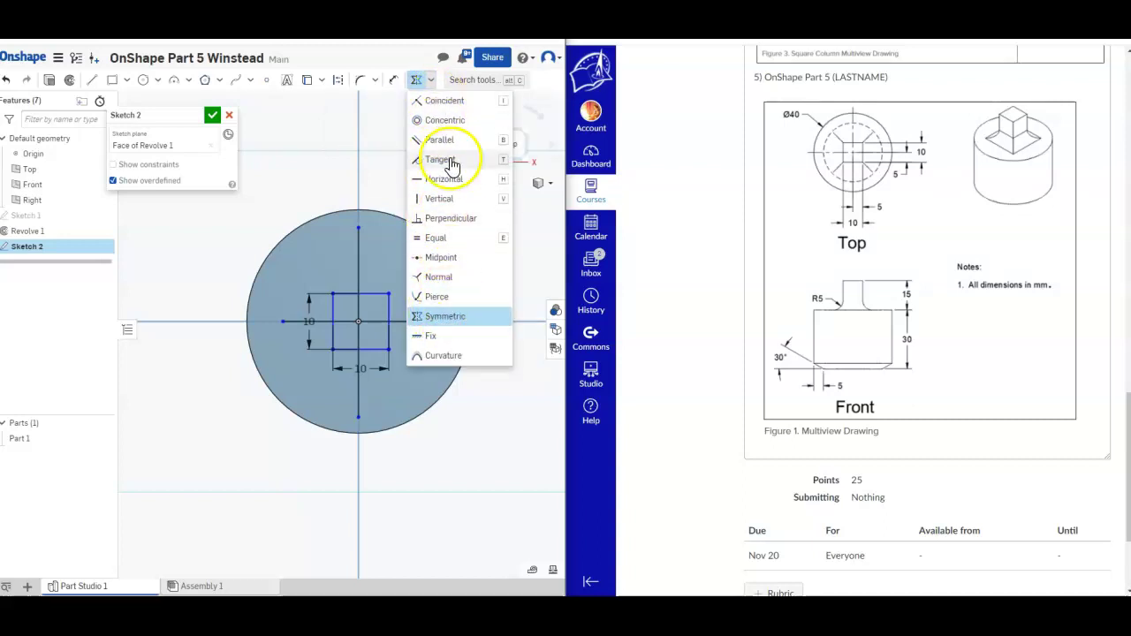
{"action": "left_click", "coordinate": [446, 318]}
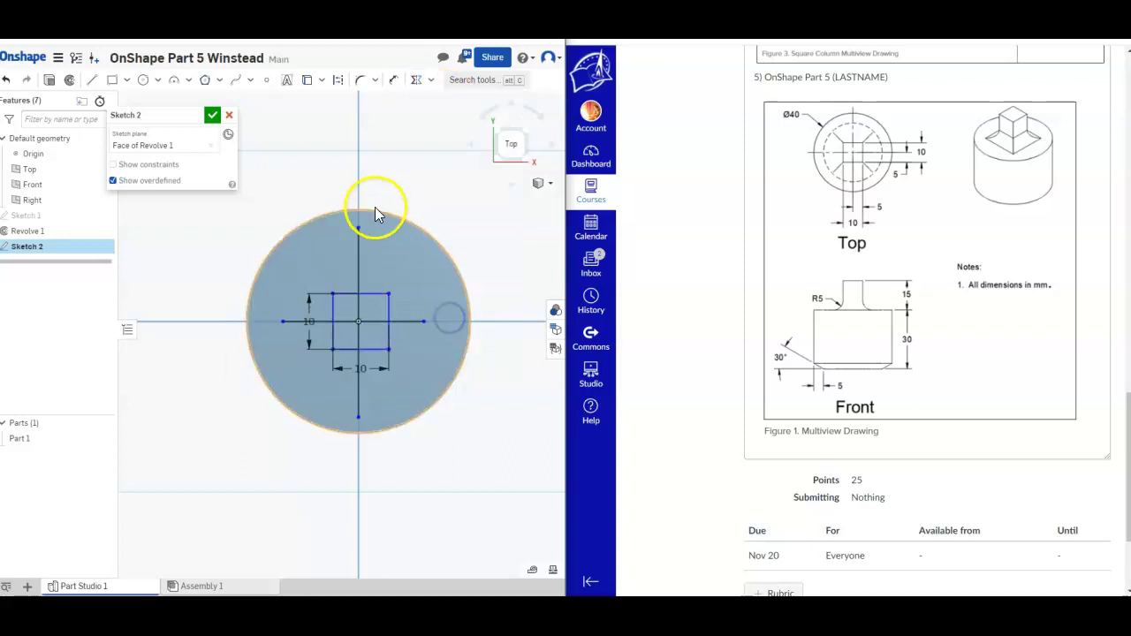
{"action": "left_click", "coordinate": [390, 316]}
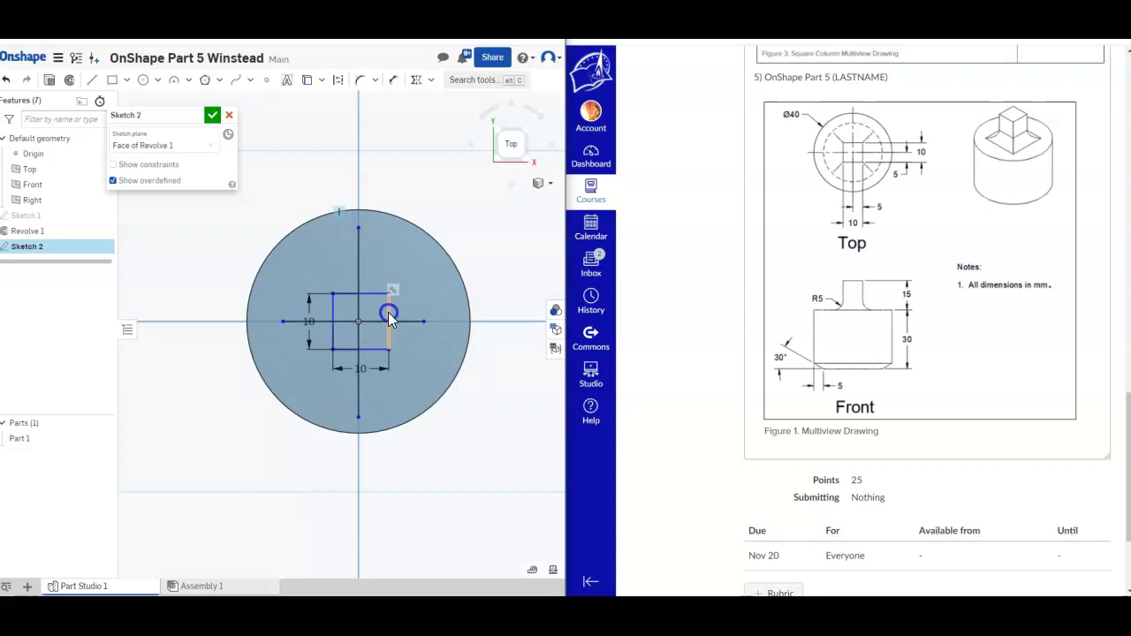
{"action": "left_click", "coordinate": [333, 305]}
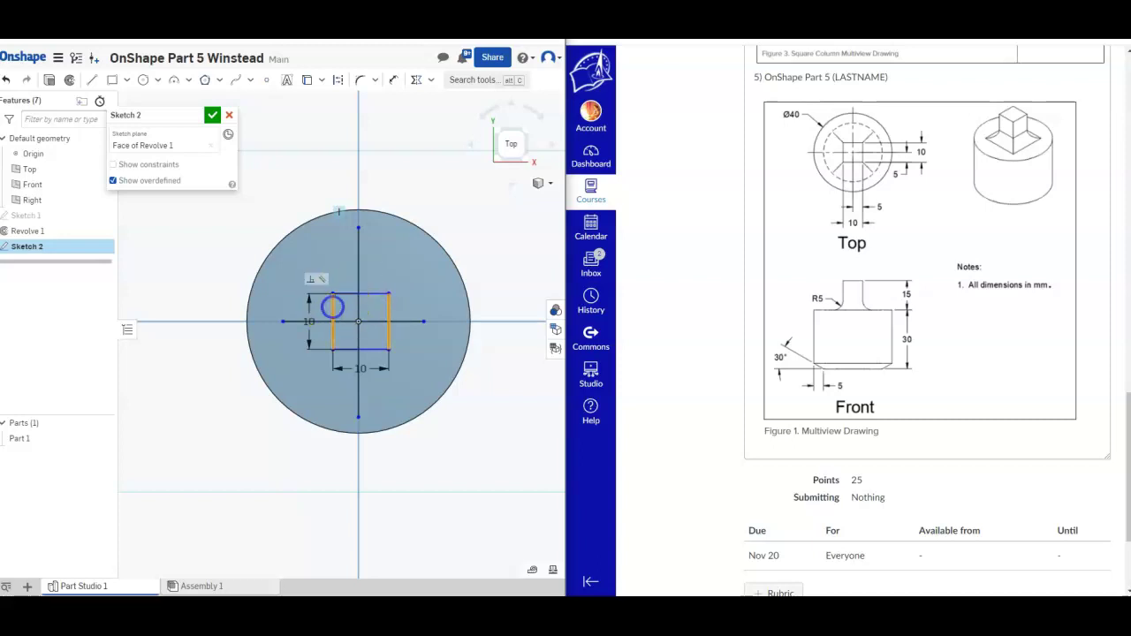
{"action": "left_click", "coordinate": [358, 326]}
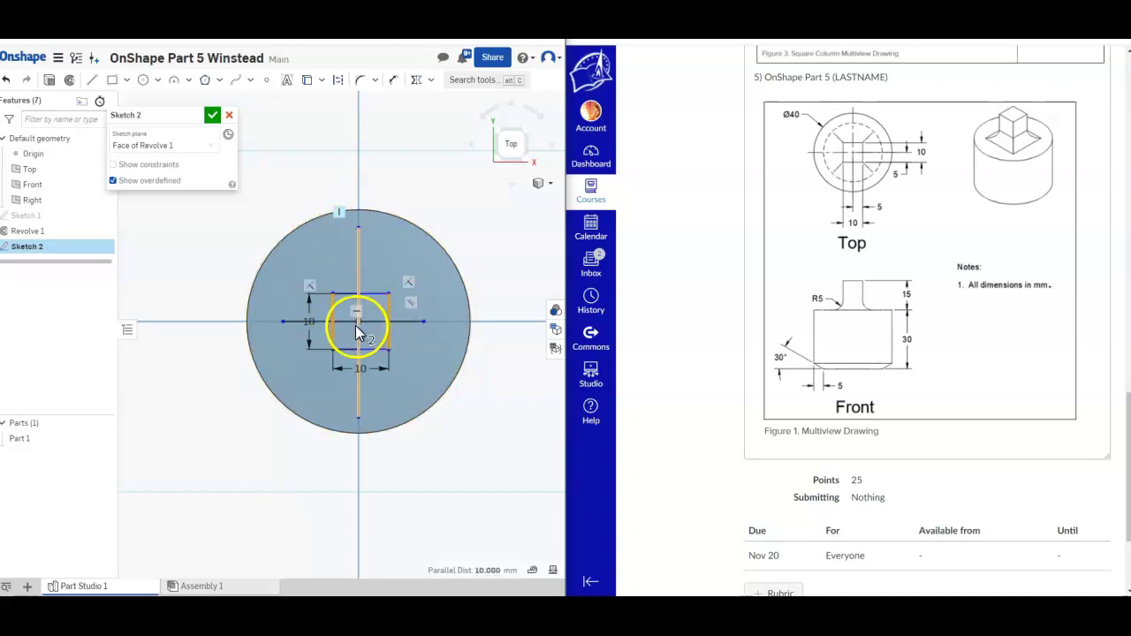
{"action": "key", "text": "c"}
{"action": "left_click", "coordinate": [356, 250]}
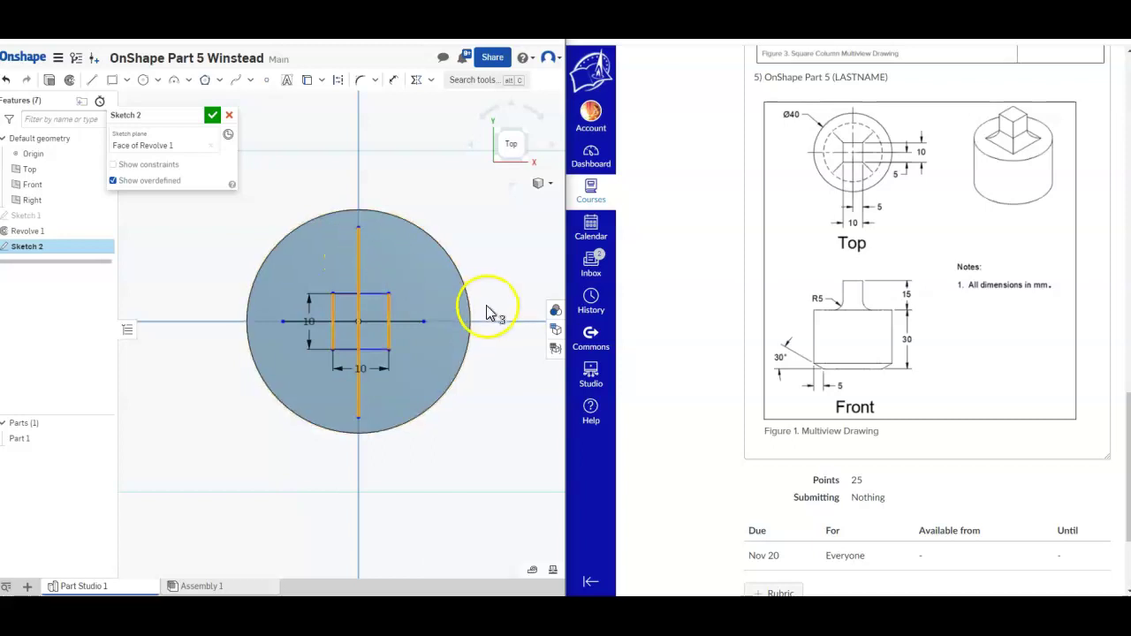
{"action": "right_click", "coordinate": [377, 262]}
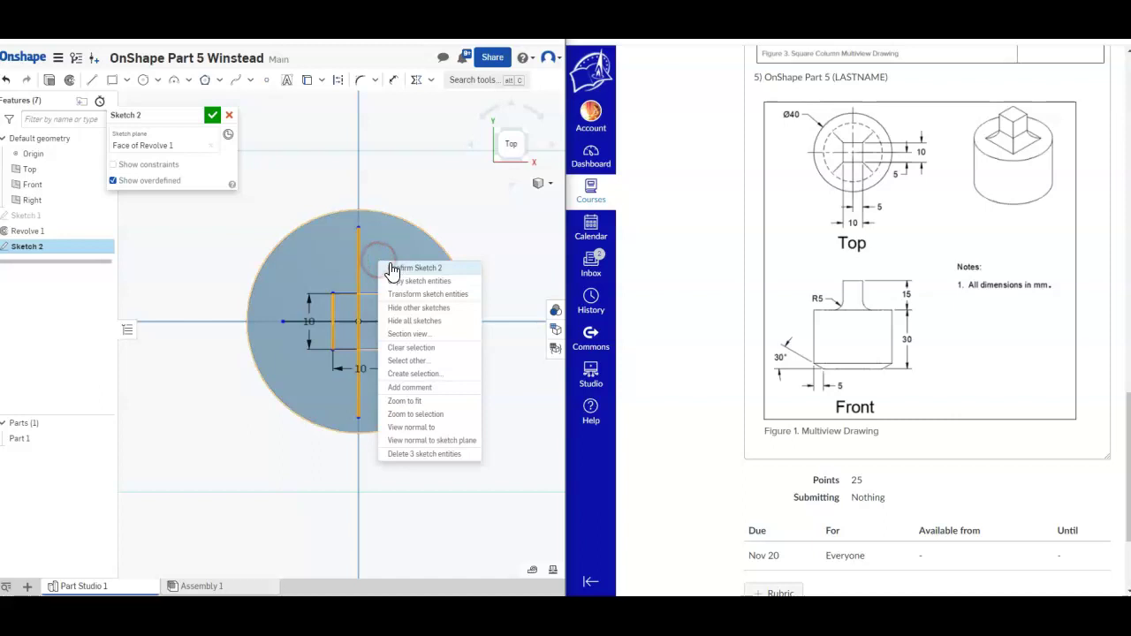
{"action": "left_click", "coordinate": [515, 467]}
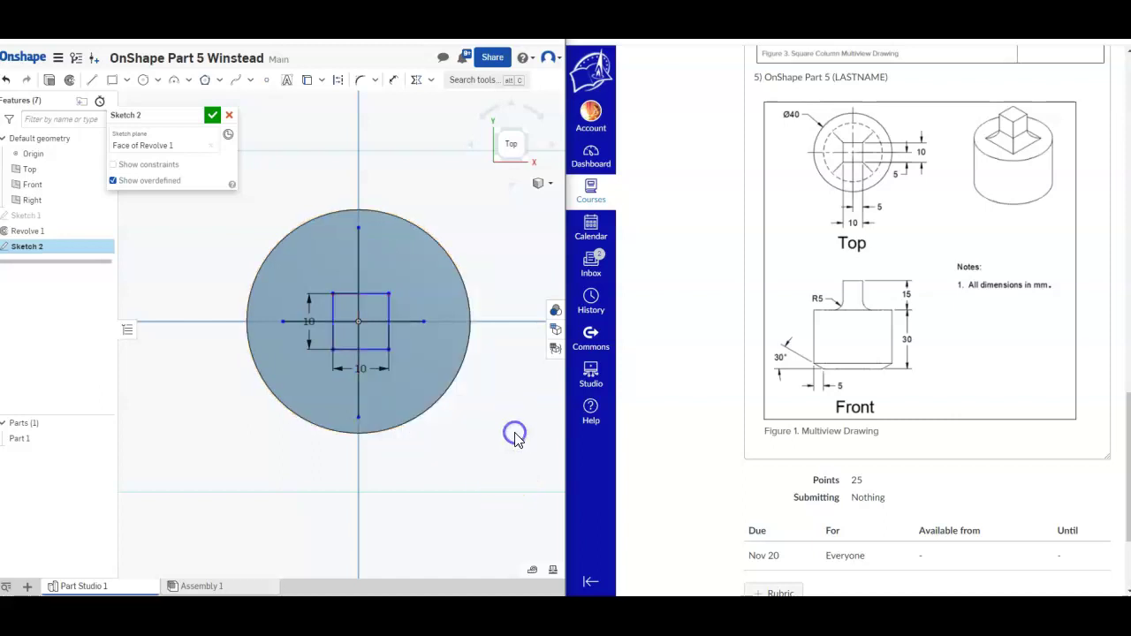
- Make the side edges symmetric about the vertical line and top/bottom about the horizontal line
{"action": "left_click", "coordinate": [414, 79]}
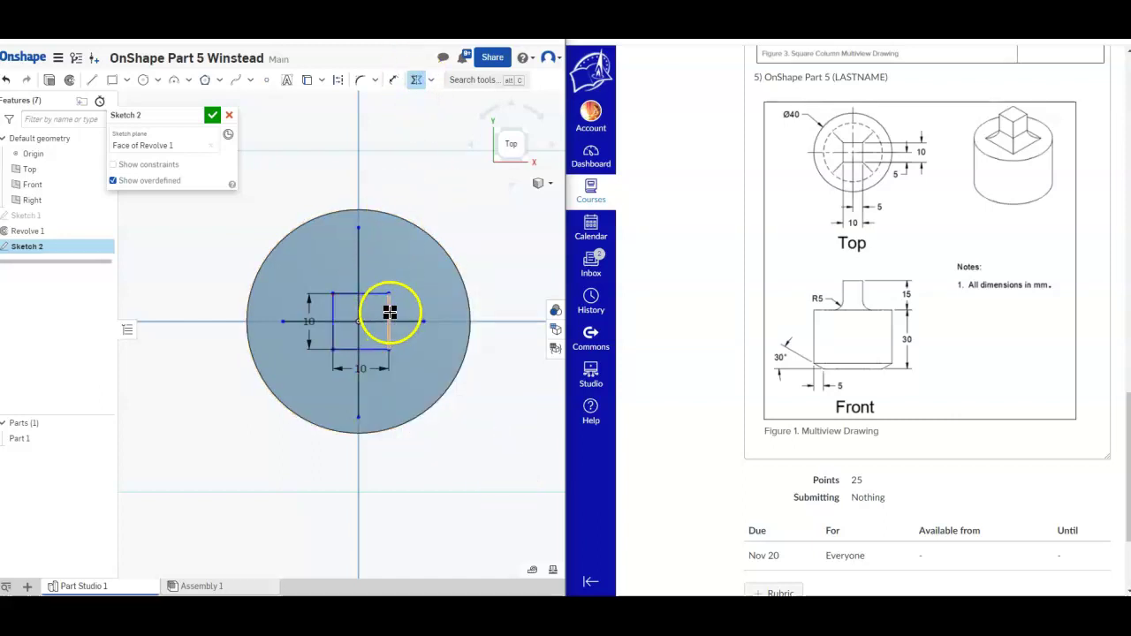
{"action": "left_click", "coordinate": [389, 311]}
{"action": "left_click", "coordinate": [335, 308]}
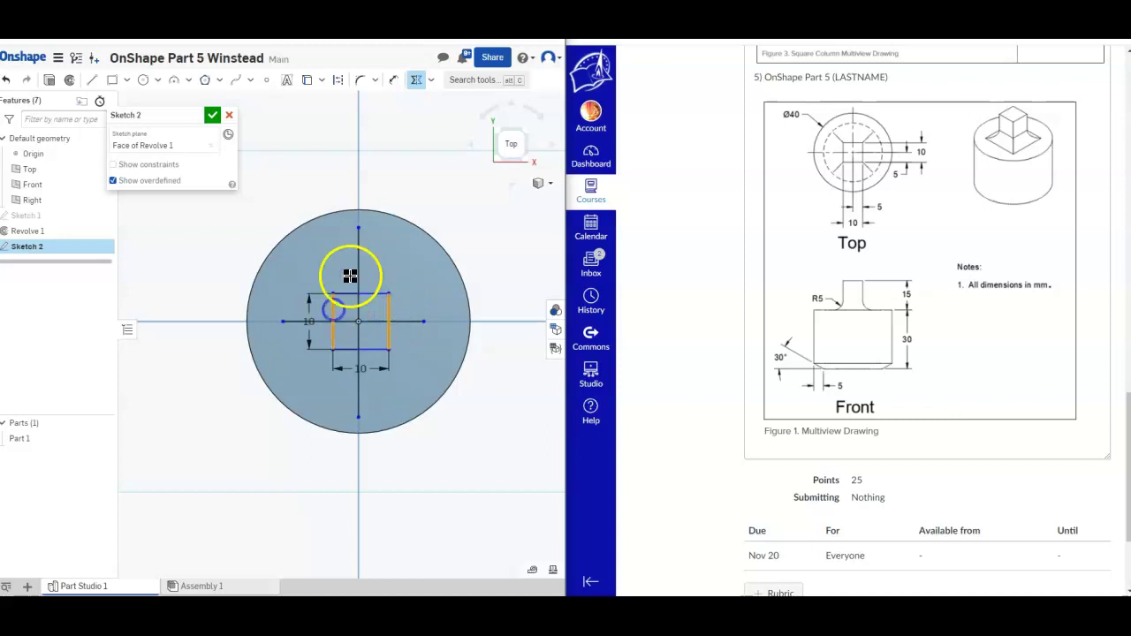
{"action": "left_click", "coordinate": [357, 264]}
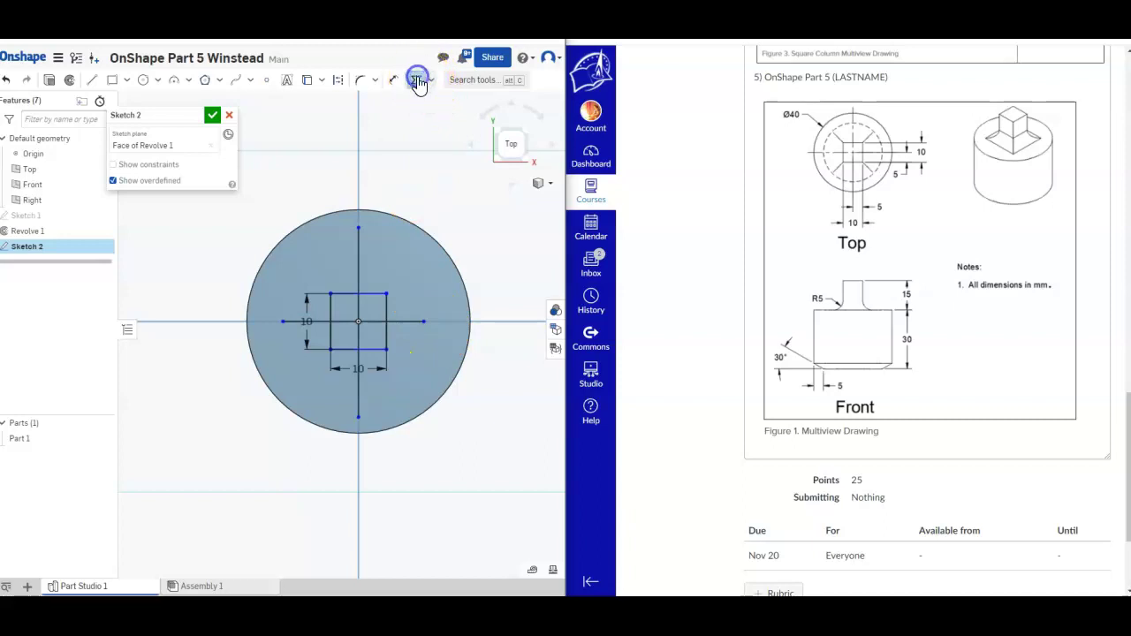
{"action": "left_click", "coordinate": [377, 292]}
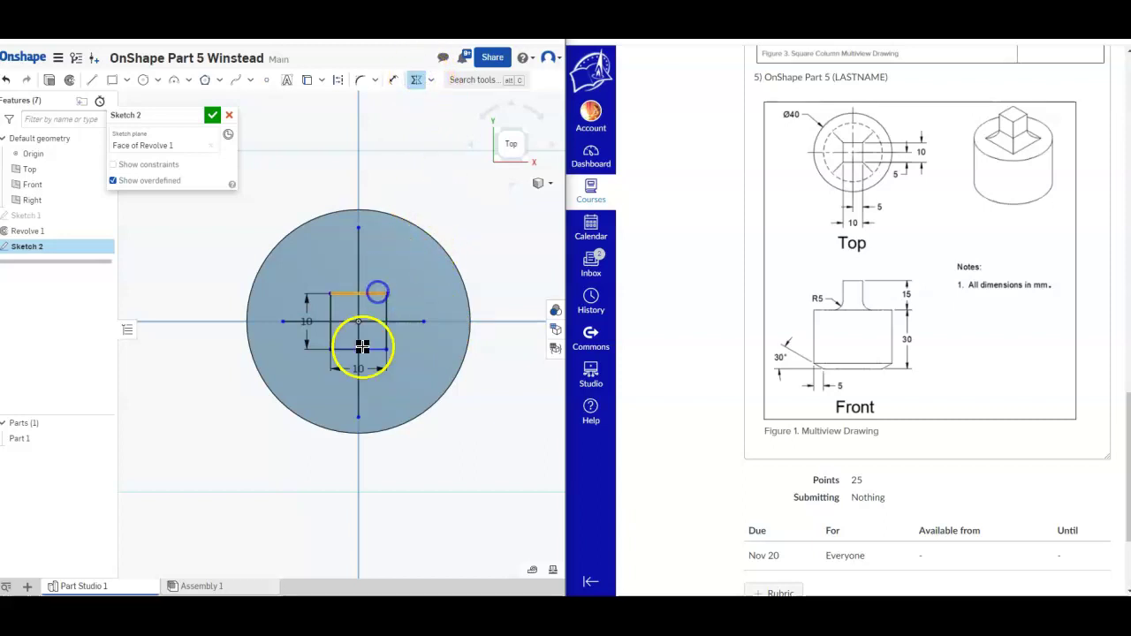
{"action": "left_click", "coordinate": [362, 347]}
{"action": "left_click", "coordinate": [365, 322]}
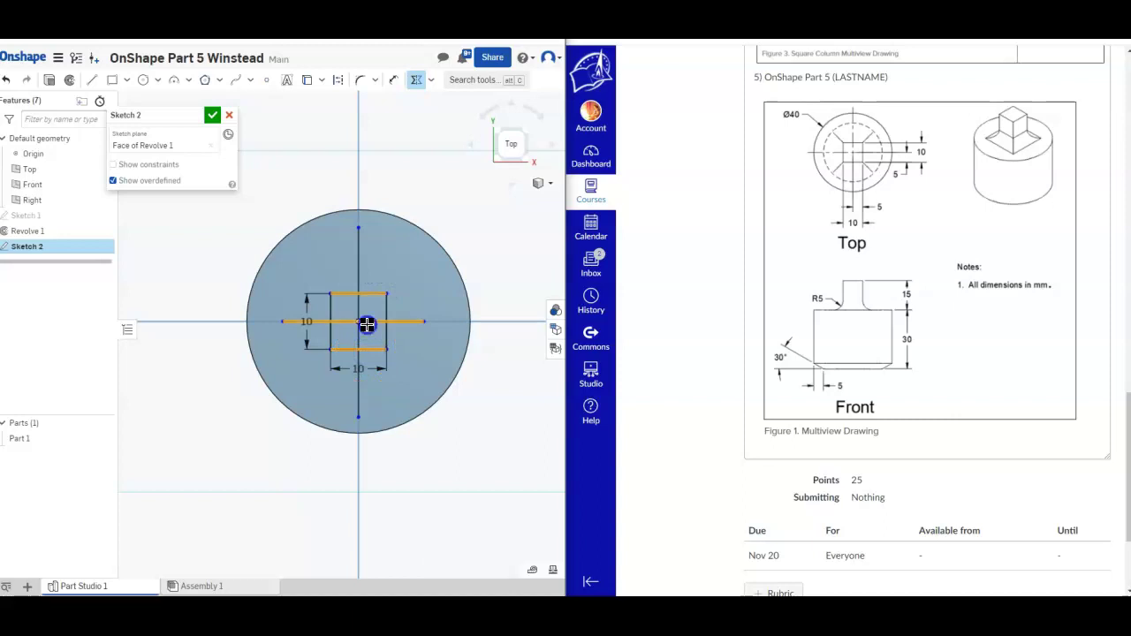
{"action": "left_click", "coordinate": [366, 330]}
{"action": "left_click", "coordinate": [227, 132]}
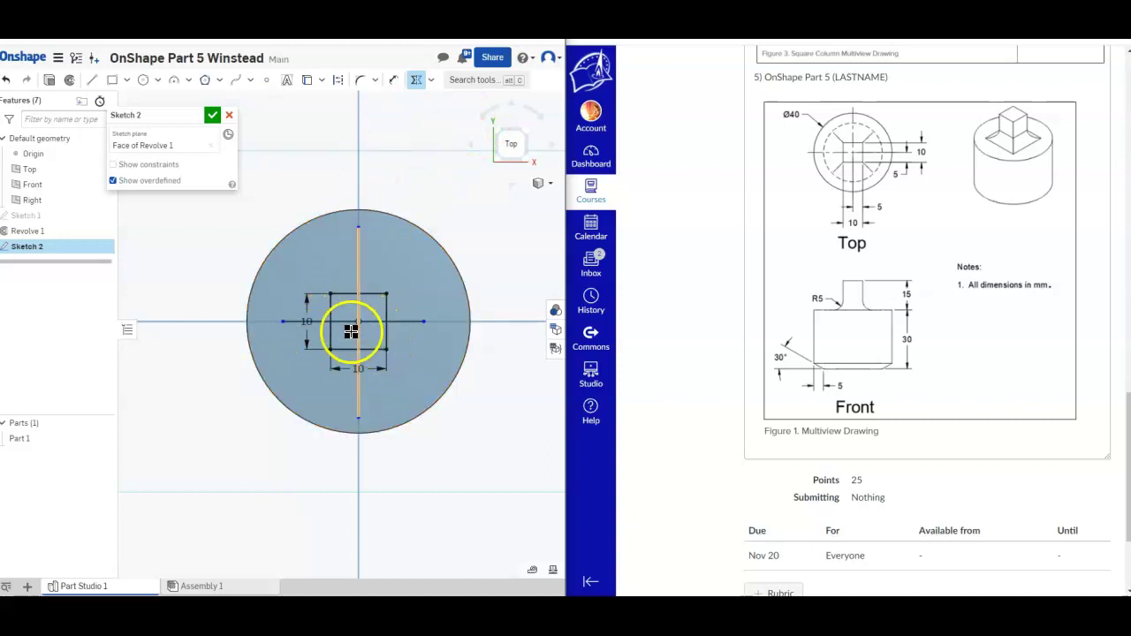
- Trim away the vertical and horizontal line pieces lying inside the square
{"action": "left_click", "coordinate": [375, 80]}
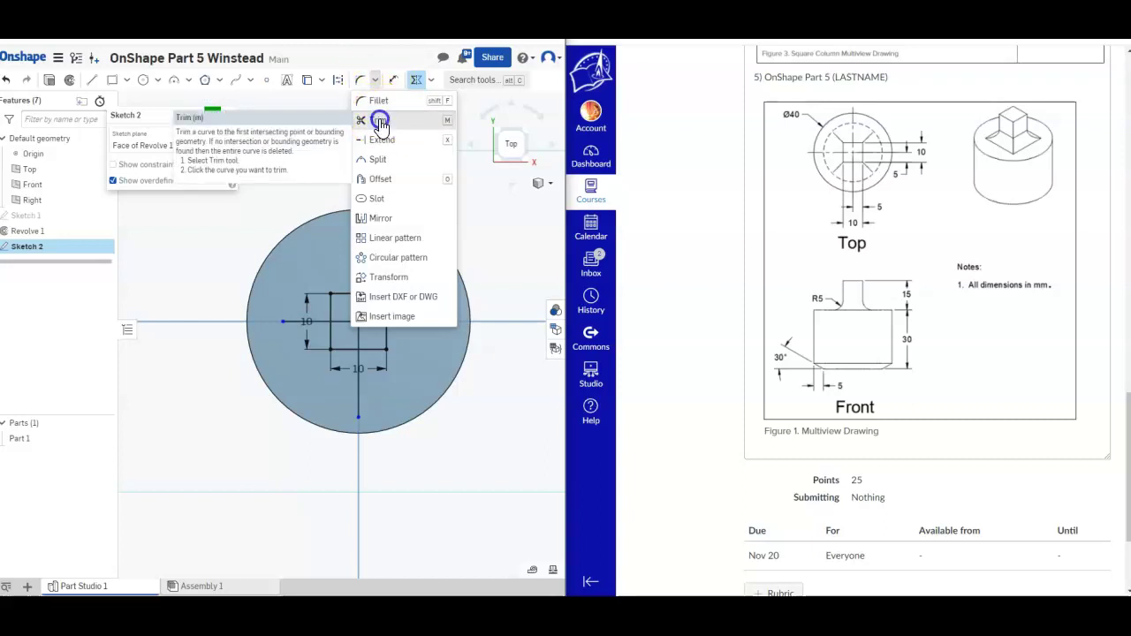
{"action": "left_click", "coordinate": [378, 120]}
{"action": "left_click", "coordinate": [359, 307]}
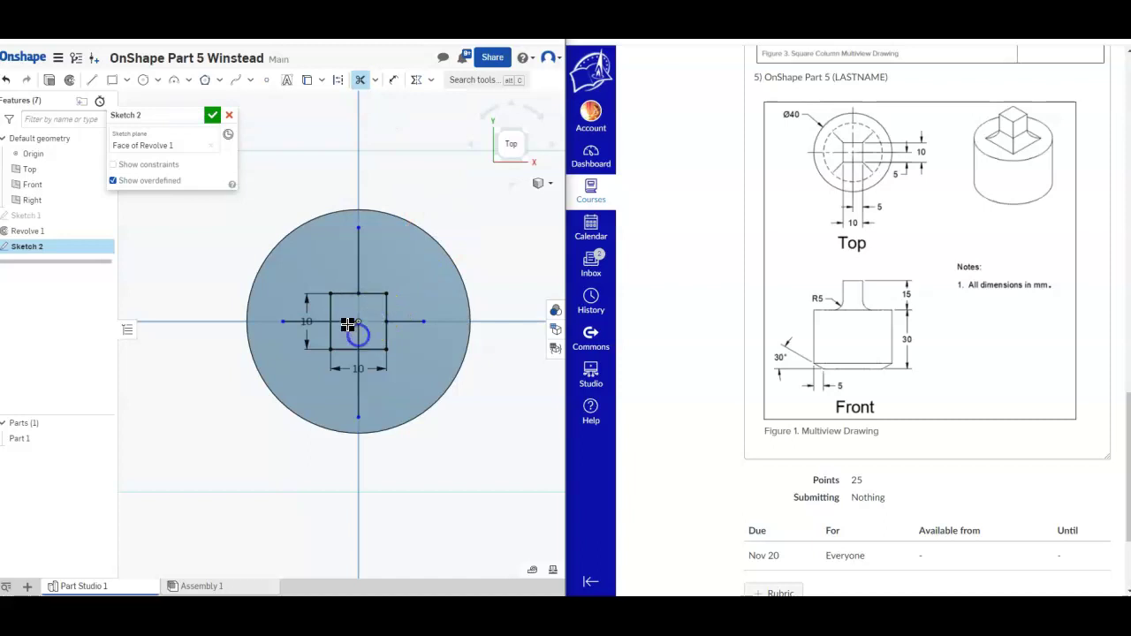
{"action": "mouse_move", "coordinate": [345, 320]}
{"action": "left_mouse_down"}
{"action": "mouse_move", "coordinate": [403, 326]}
{"action": "mouse_move", "coordinate": [355, 309]}
{"action": "mouse_move", "coordinate": [356, 329]}
{"action": "mouse_move", "coordinate": [373, 319]}
{"action": "mouse_move", "coordinate": [371, 328]}
{"action": "mouse_move", "coordinate": [379, 297]}
{"action": "left_mouse_up"}
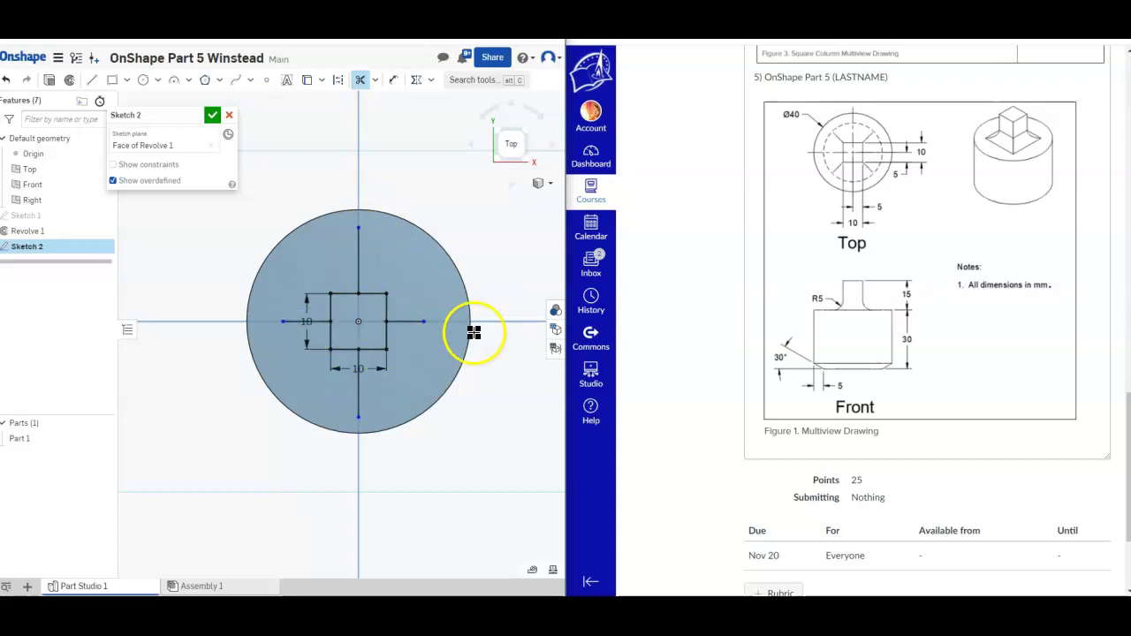
- Accept Sketch 2 and extrude the 10 × 10 mm square upward into a post on the cylinder
{"action": "left_click", "coordinate": [215, 117]}
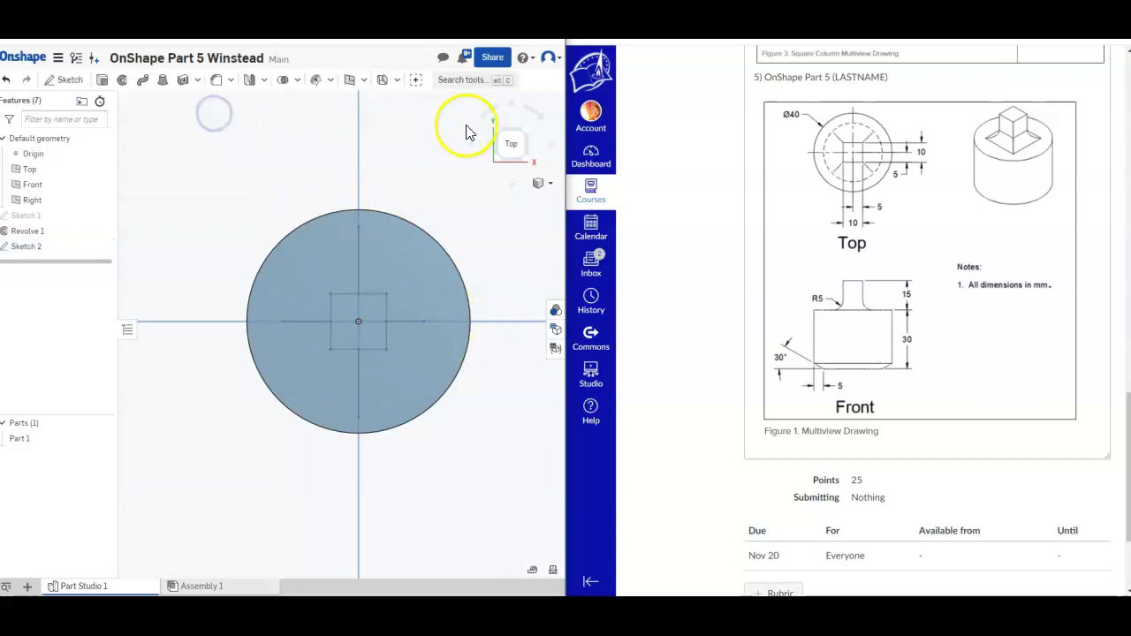
{"action": "left_click", "coordinate": [522, 135]}
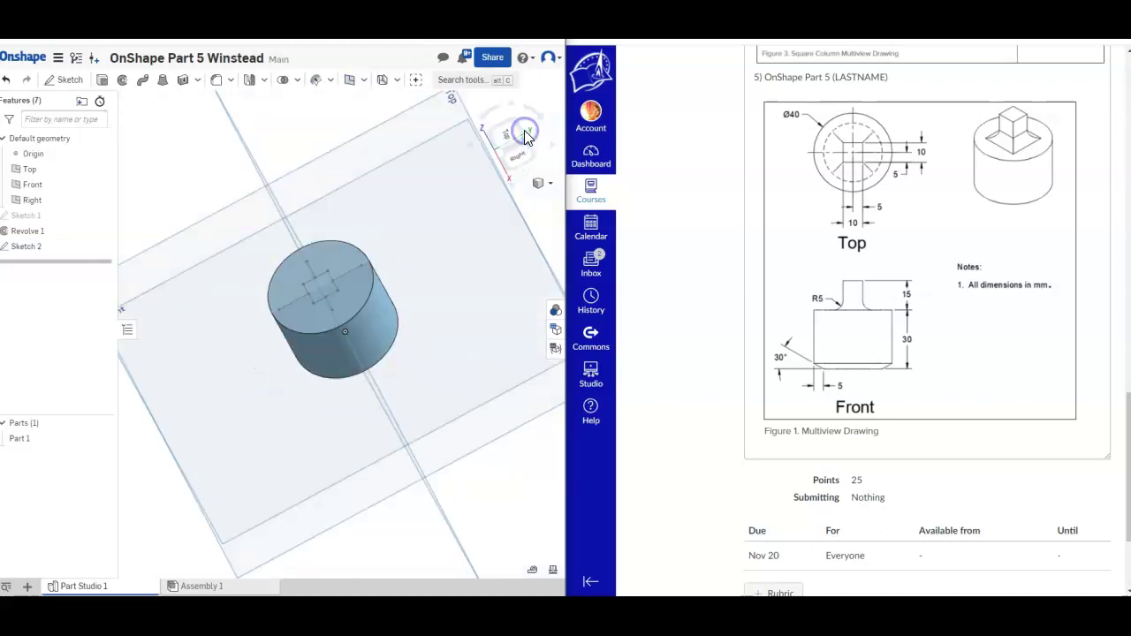
{"action": "left_click", "coordinate": [102, 80]}
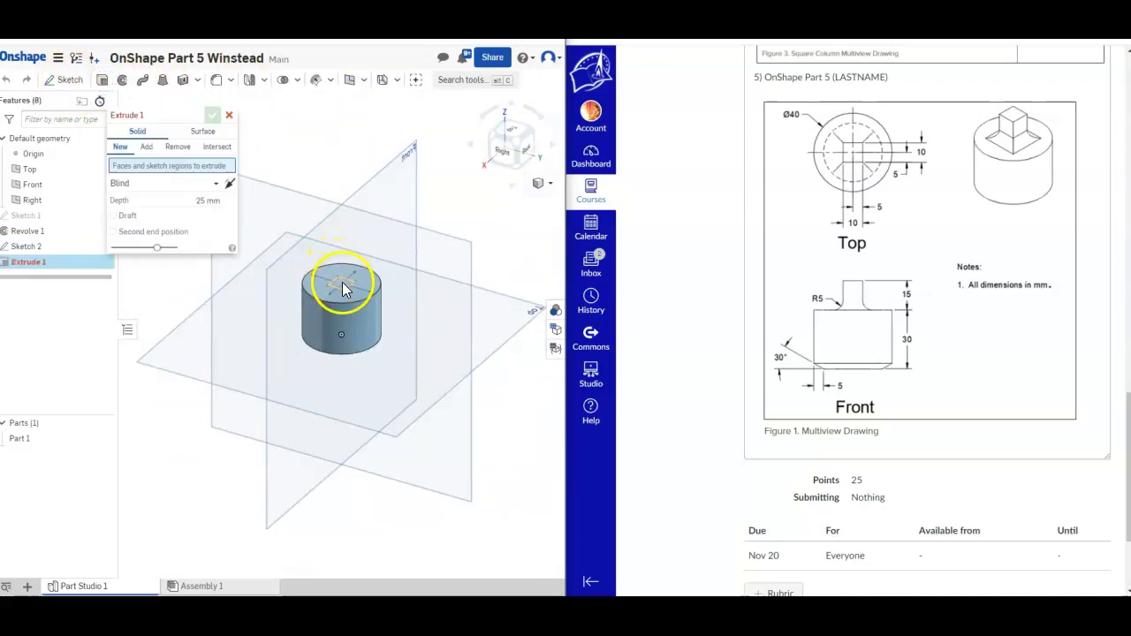
{"action": "left_click", "coordinate": [342, 282]}
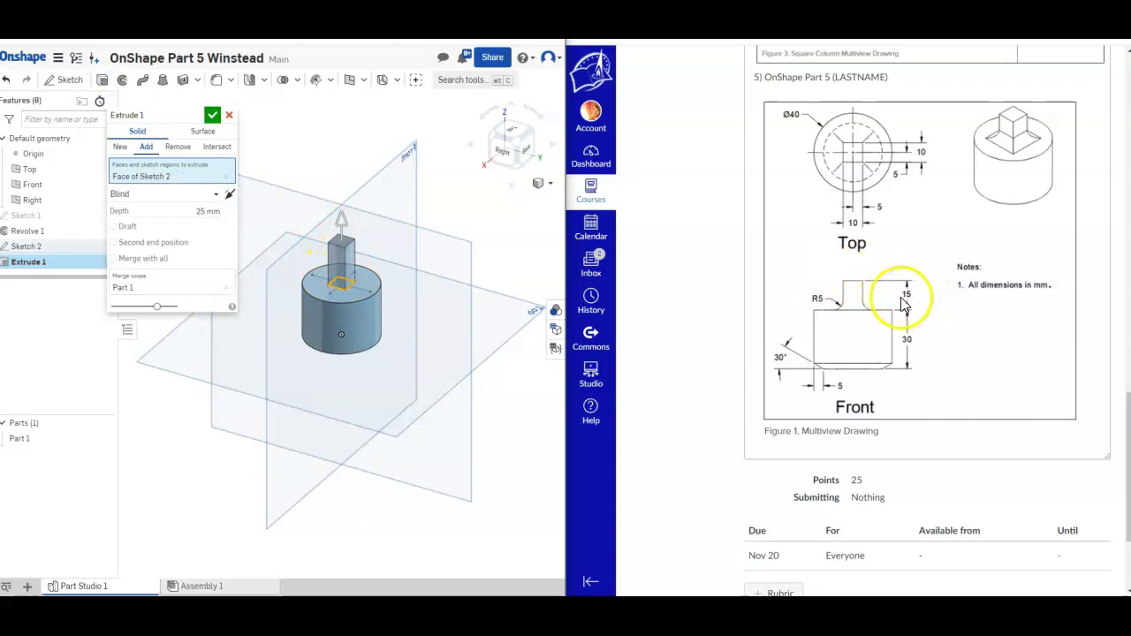
{"action": "left_click", "coordinate": [203, 210]}
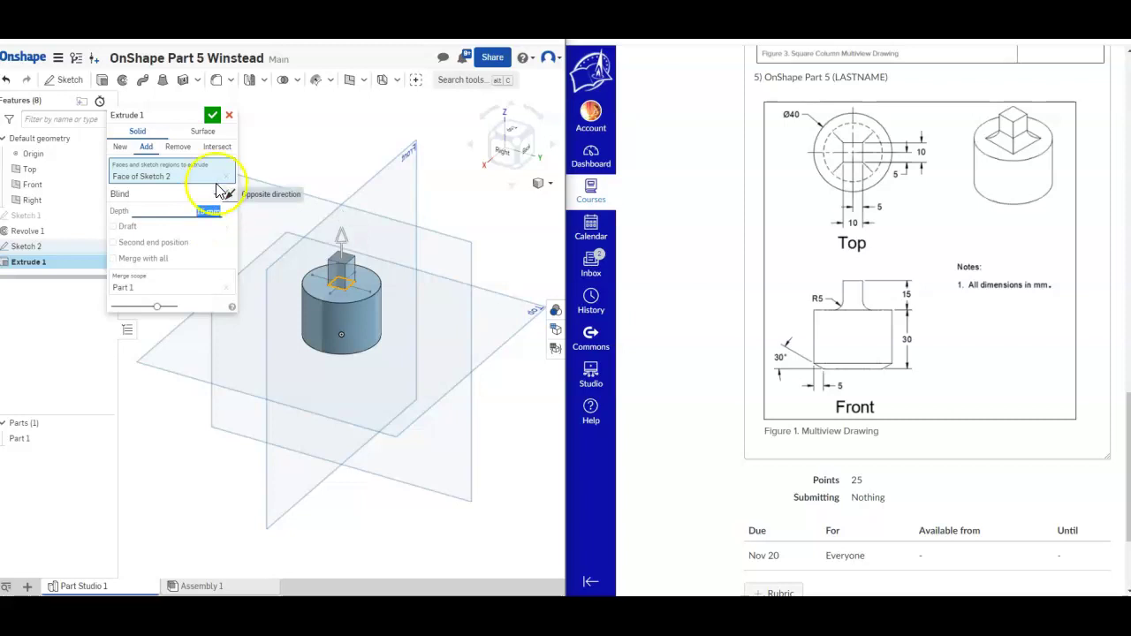
{"action": "left_click", "coordinate": [212, 115]}
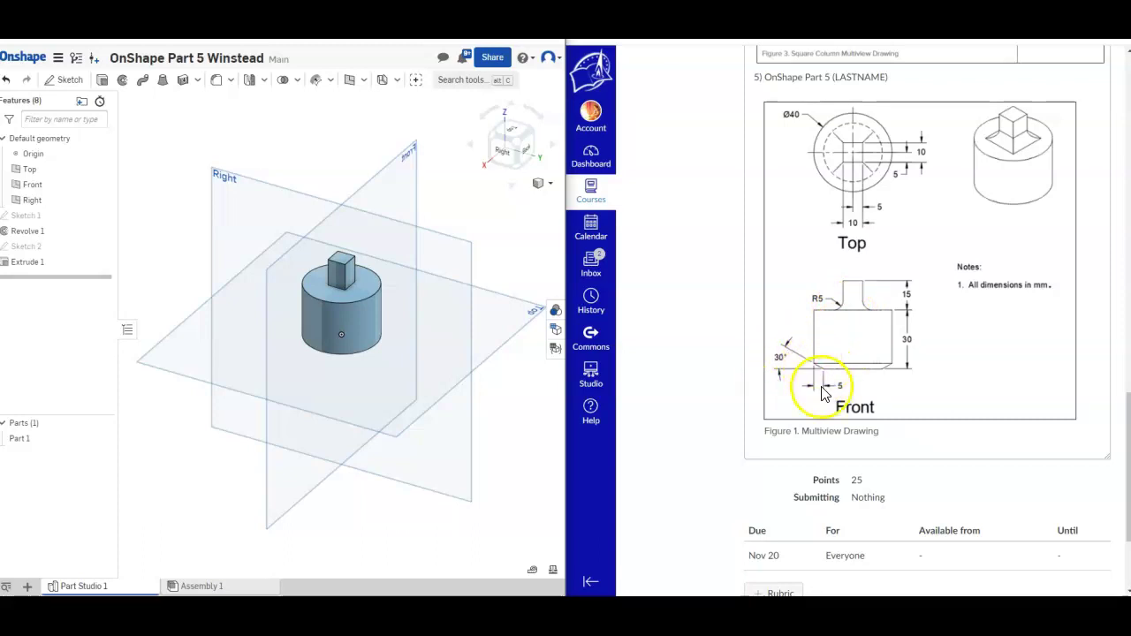
- Start a fillet on the first two base edges of the square post
{"action": "left_click", "coordinate": [219, 86]}
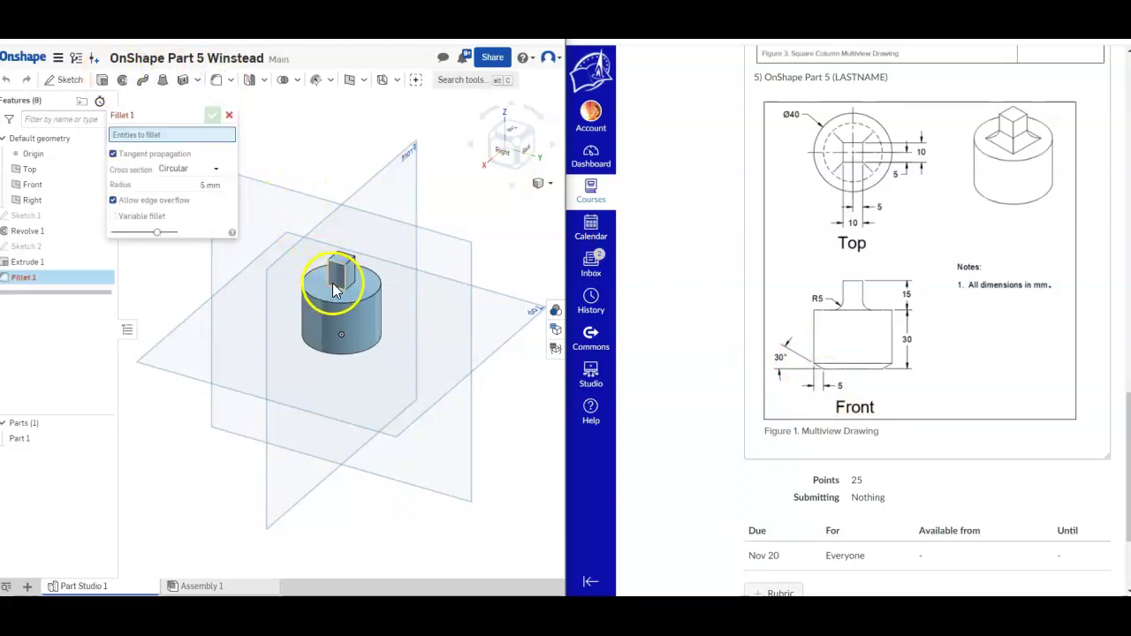
{"action": "scroll", "coordinate": [333, 285], "scroll_direction": "up", "scroll_amount": 3}
{"action": "scroll", "coordinate": [333, 283], "scroll_direction": "up", "scroll_amount": 2}
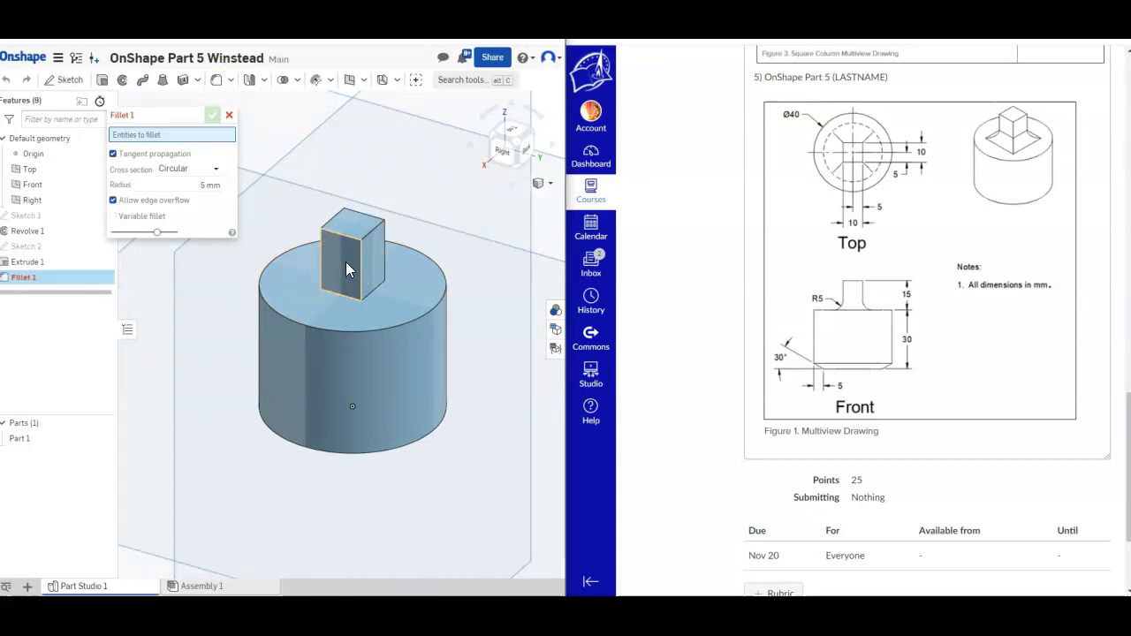
{"action": "left_click", "coordinate": [336, 292]}
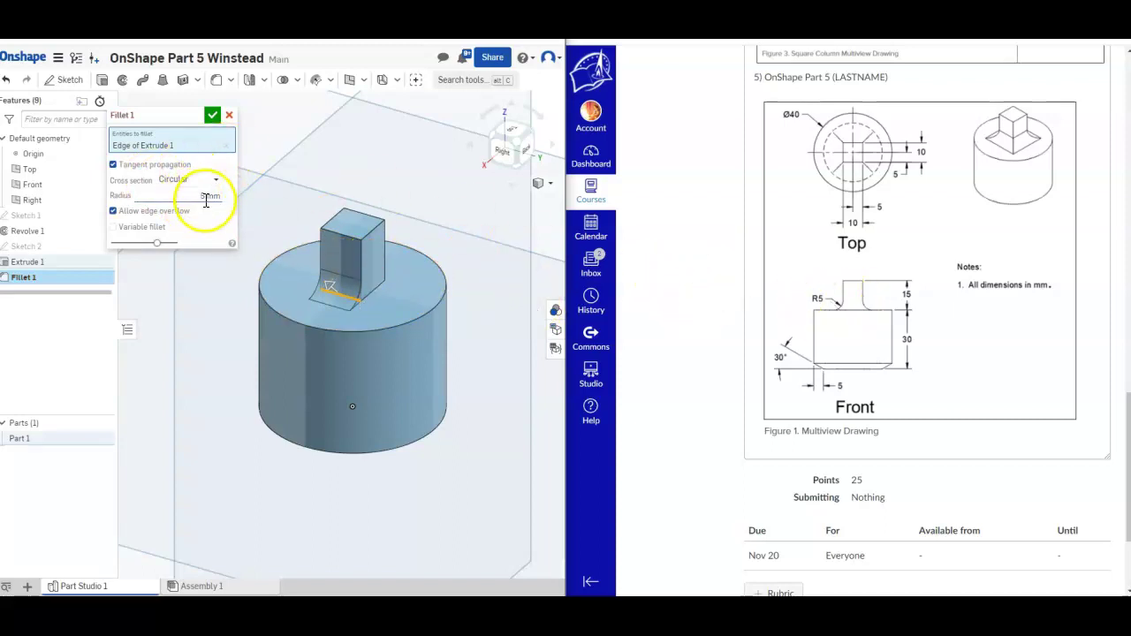
{"action": "left_click", "coordinate": [373, 286]}
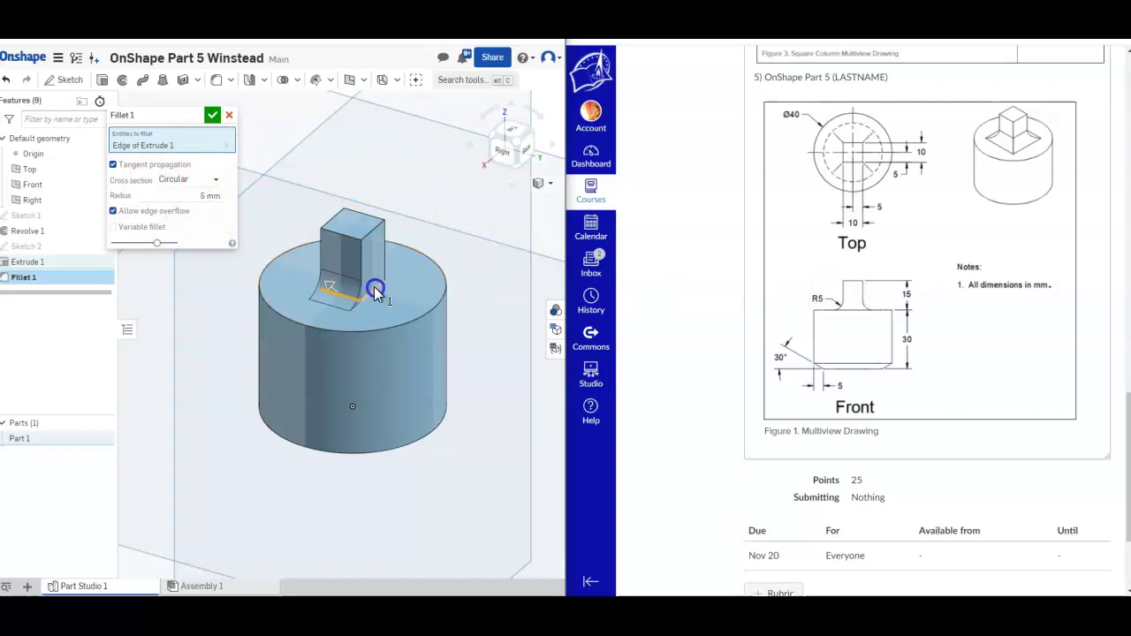
- Add the two hidden post base edges and confirm the 5 mm fillet
{"action": "left_click", "coordinate": [532, 138]}
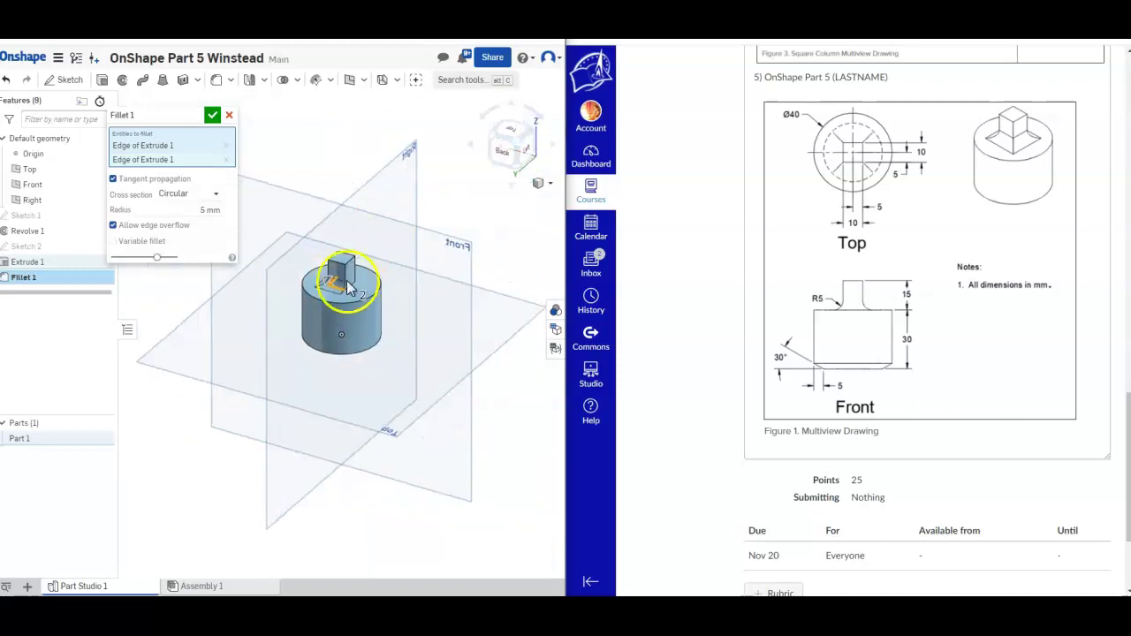
{"action": "scroll", "coordinate": [345, 298], "scroll_direction": "up", "scroll_amount": 3}
{"action": "left_click", "coordinate": [353, 278]}
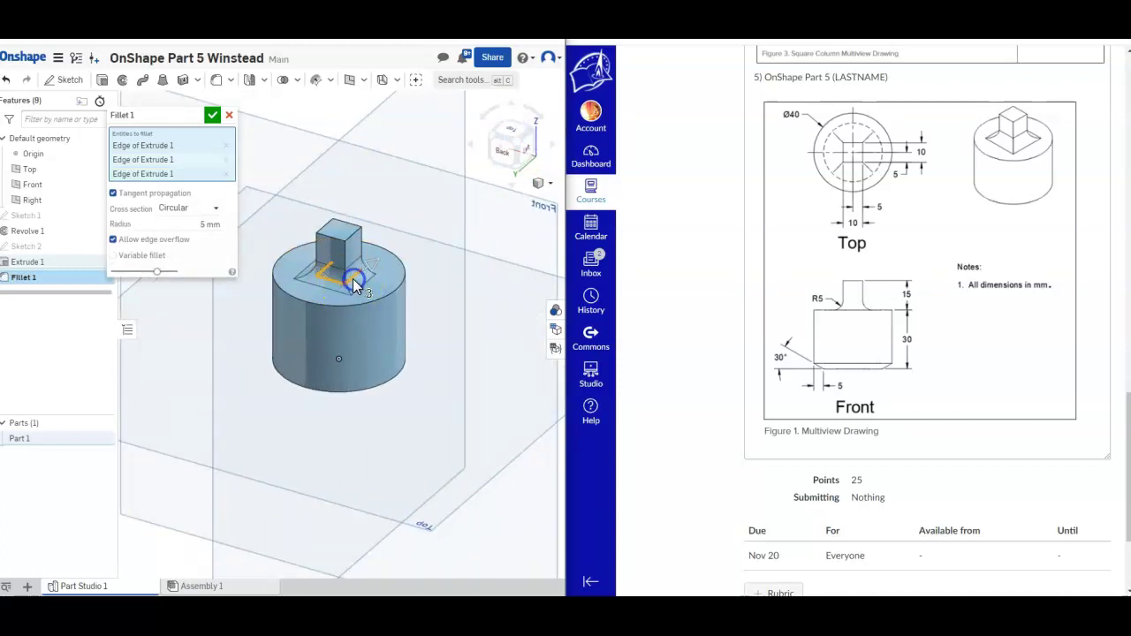
{"action": "left_click", "coordinate": [533, 133]}
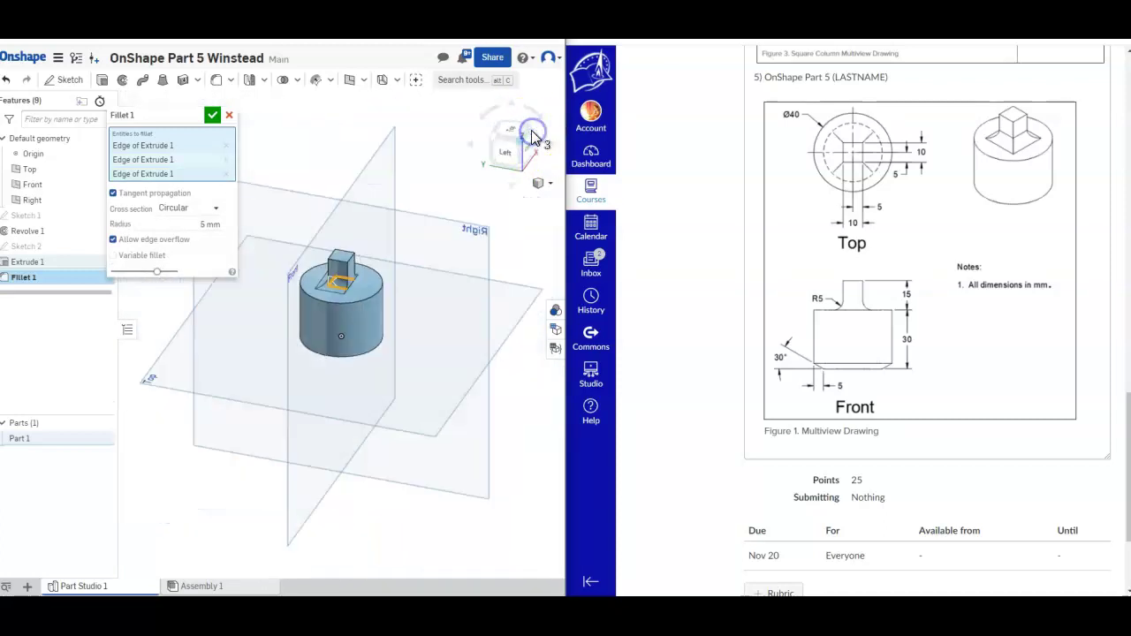
{"action": "scroll", "coordinate": [351, 290], "scroll_direction": "up", "scroll_amount": 3}
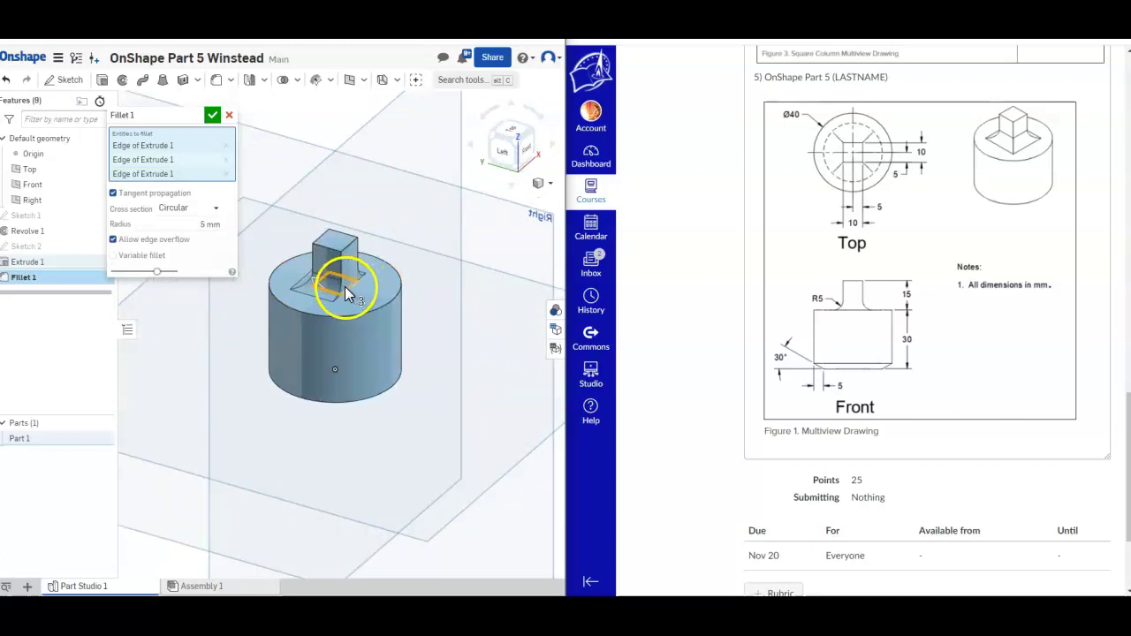
{"action": "left_click", "coordinate": [347, 291]}
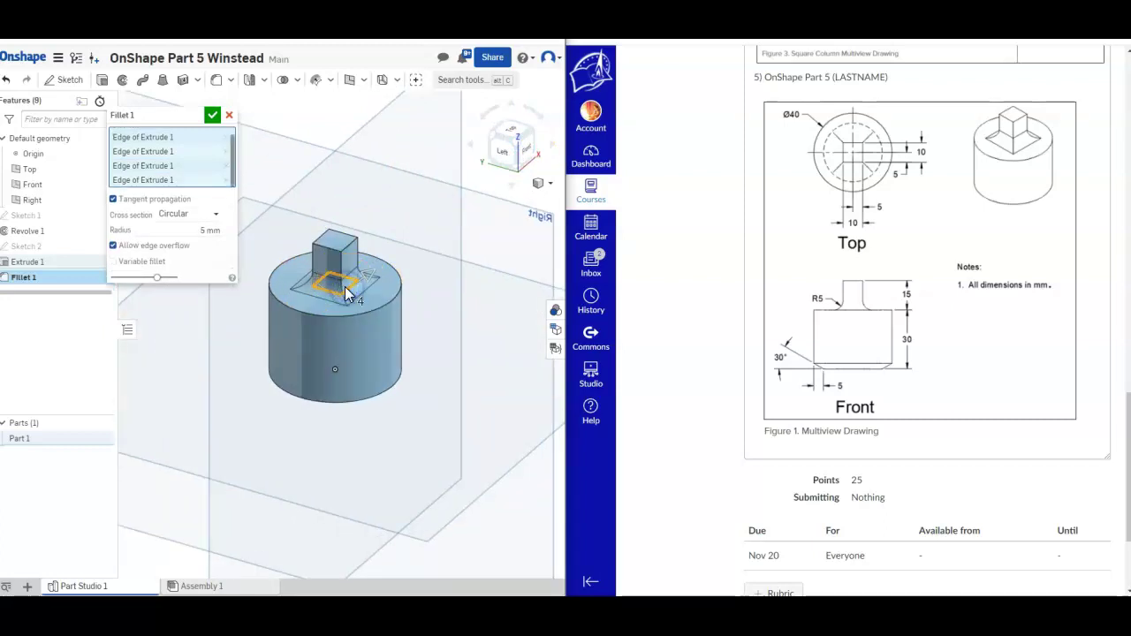
{"action": "left_click", "coordinate": [213, 116]}
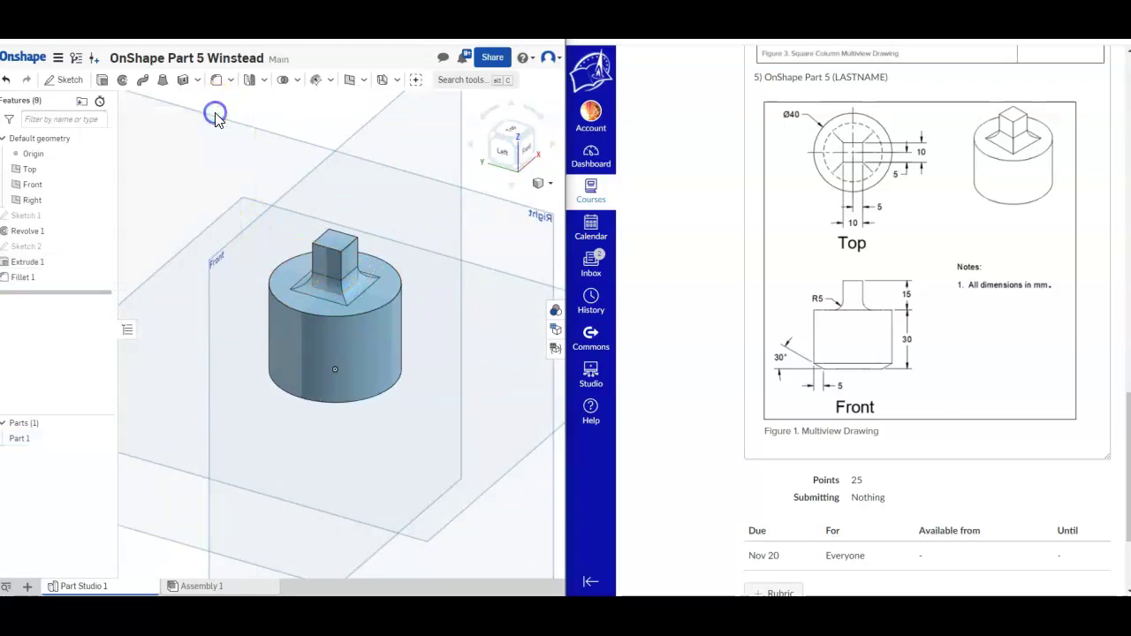
{"action": "left_click", "coordinate": [494, 139]}
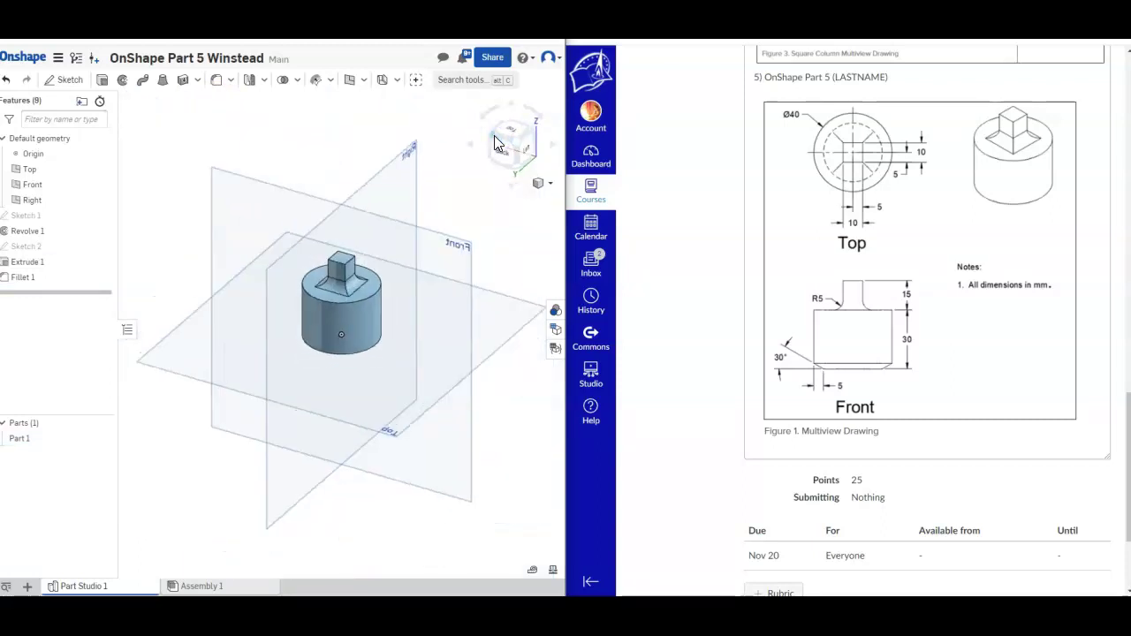
- Chamfer the cylinder's bottom circular edge with Distance and angle type, 5 mm at 30°
{"action": "left_click", "coordinate": [494, 141]}
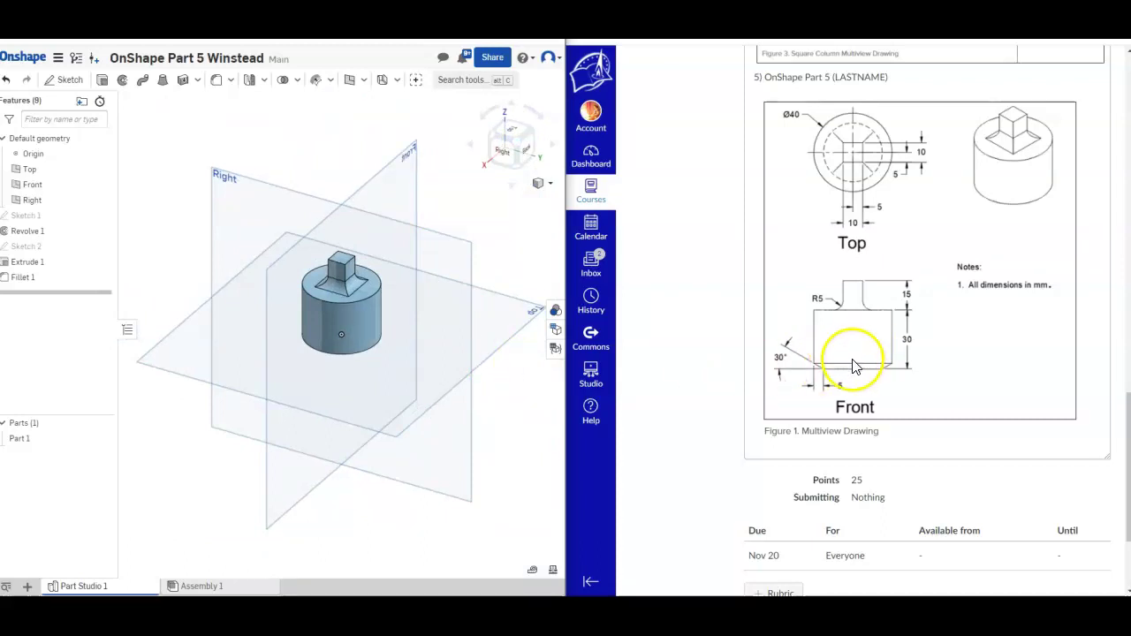
{"action": "left_click", "coordinate": [231, 82]}
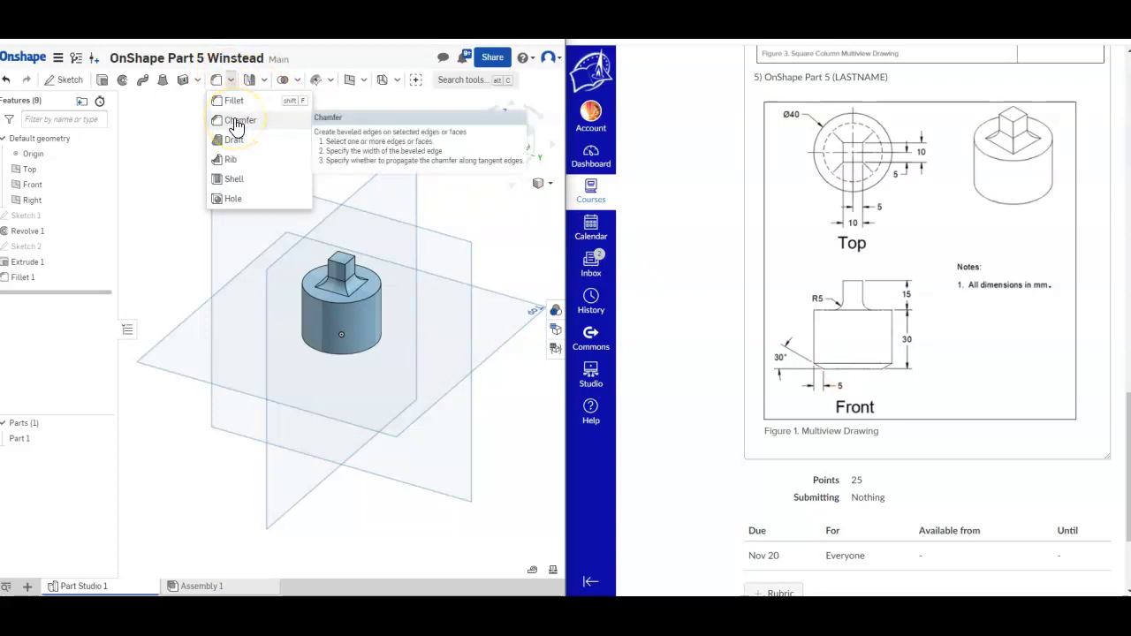
{"action": "left_click", "coordinate": [235, 120]}
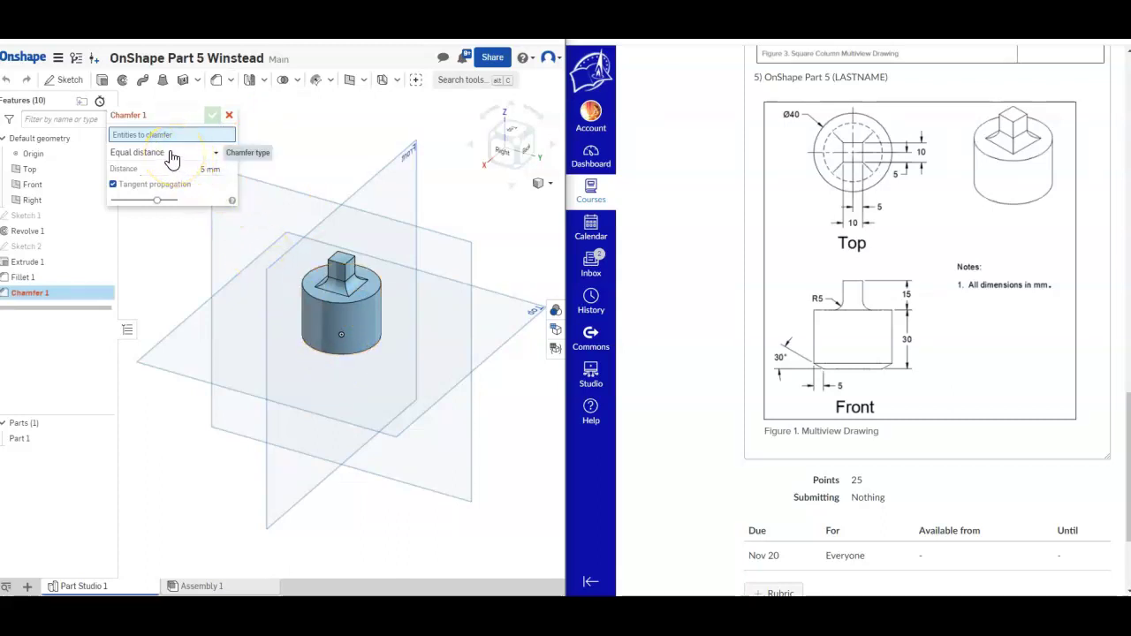
{"action": "left_click", "coordinate": [171, 154]}
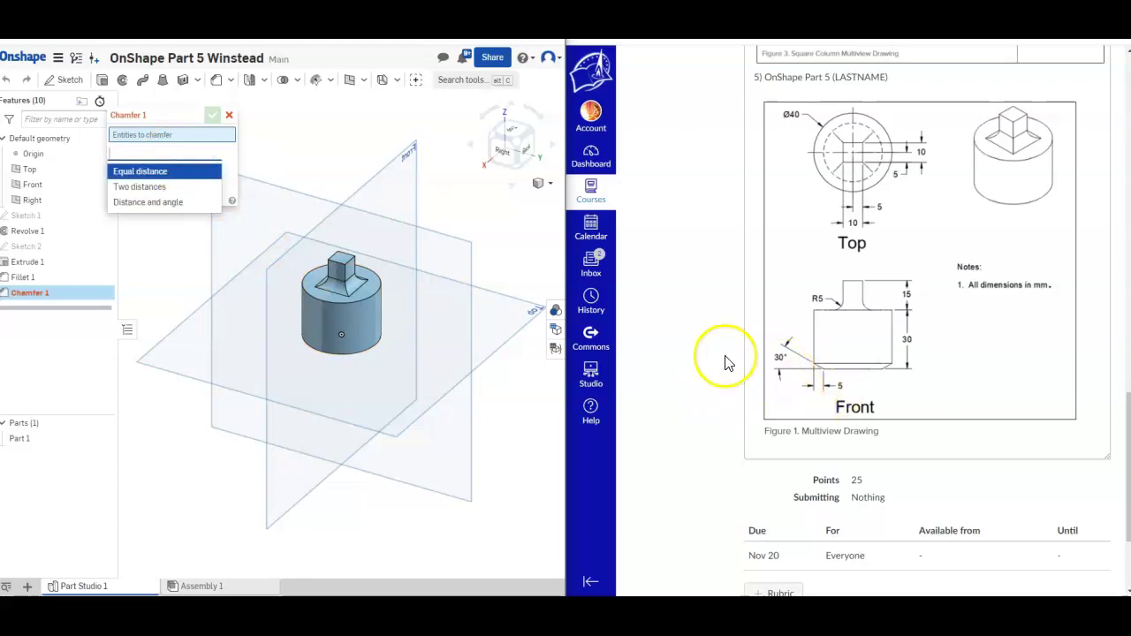
{"action": "left_click", "coordinate": [134, 205]}
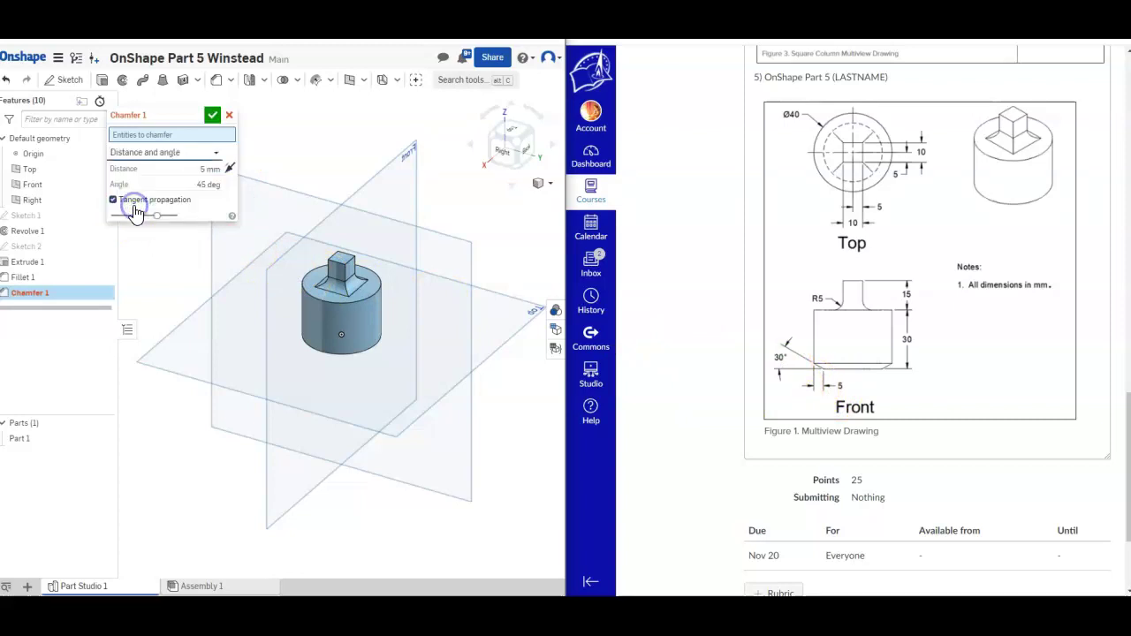
{"action": "left_click", "coordinate": [203, 184]}
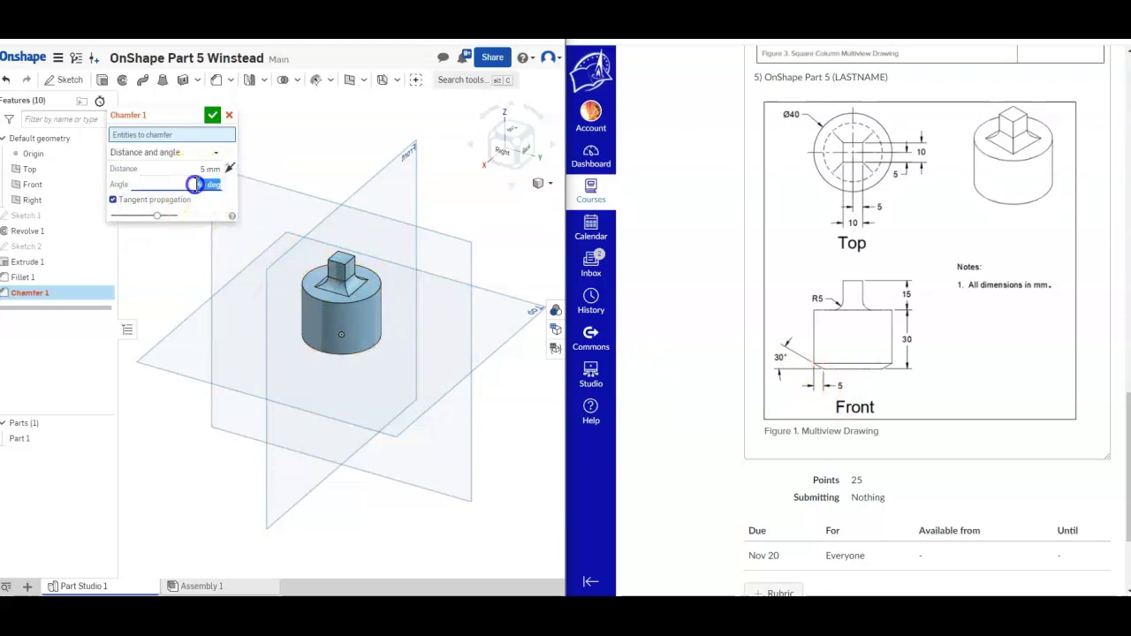
{"action": "type", "text": "30"}
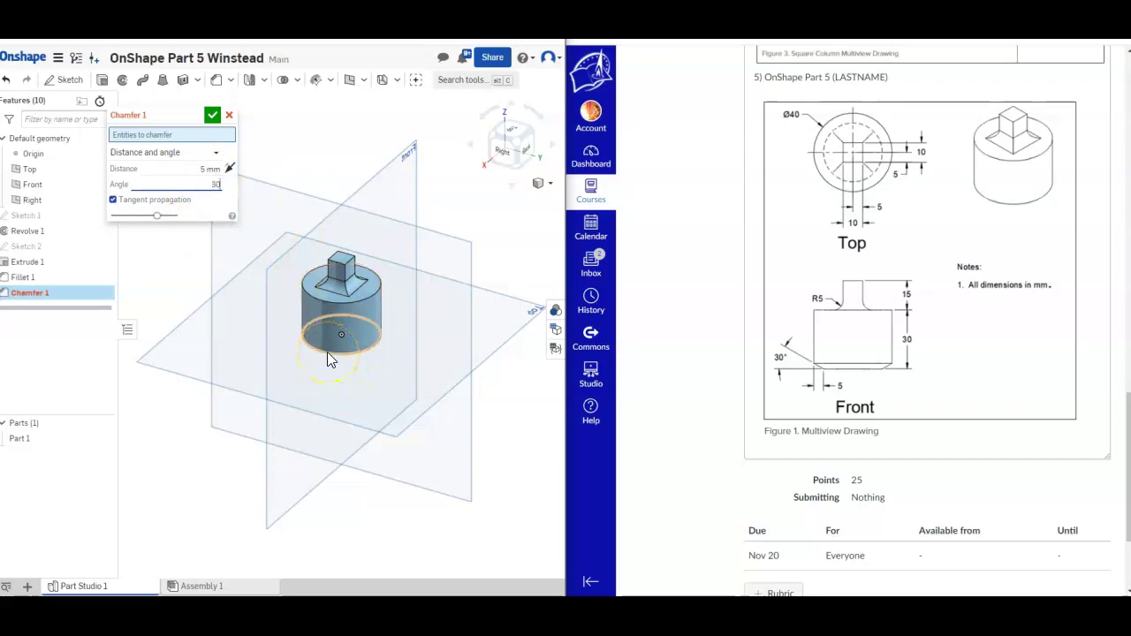
{"action": "left_click", "coordinate": [327, 352]}
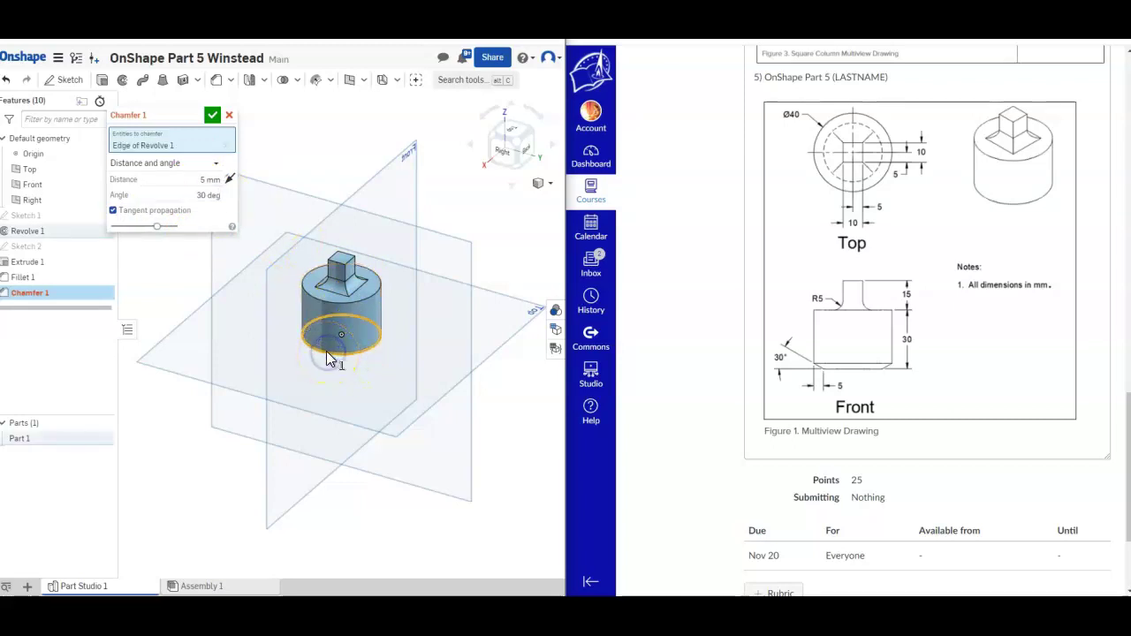
{"action": "left_click", "coordinate": [212, 118]}
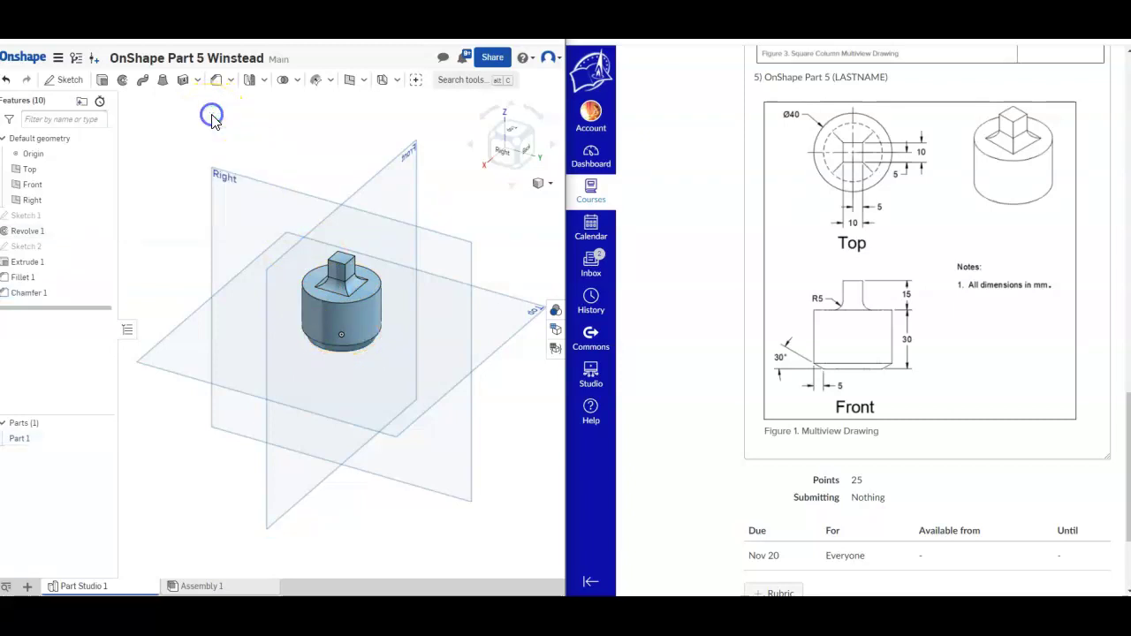
{"action": "left_click", "coordinate": [496, 141]}
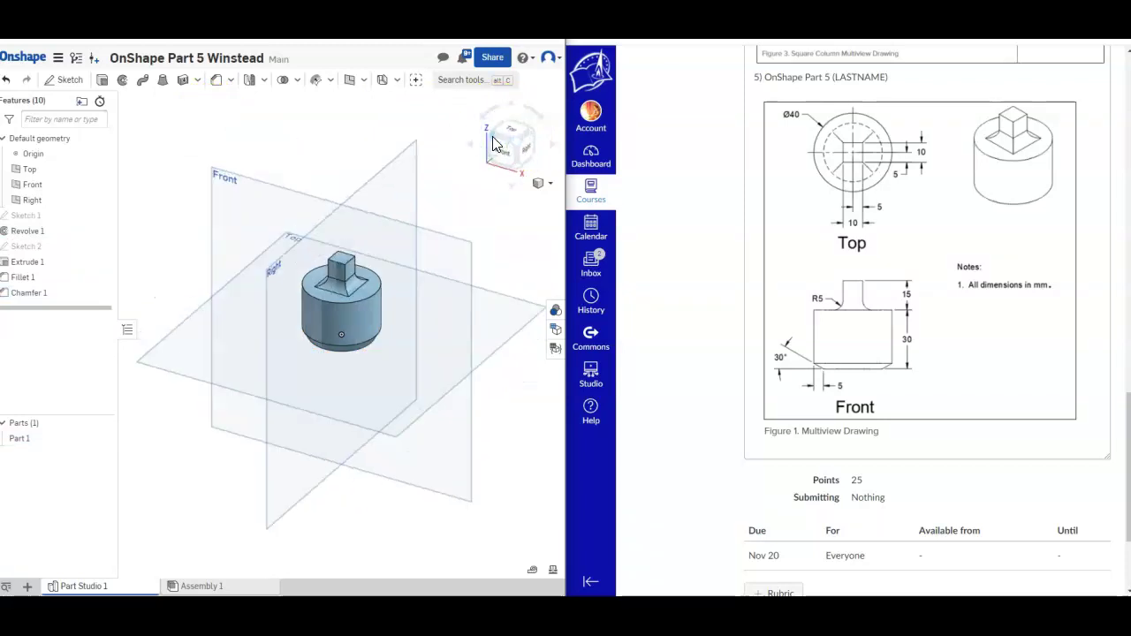
{"action": "left_click", "coordinate": [495, 144]}
{"action": "left_click", "coordinate": [495, 144]}
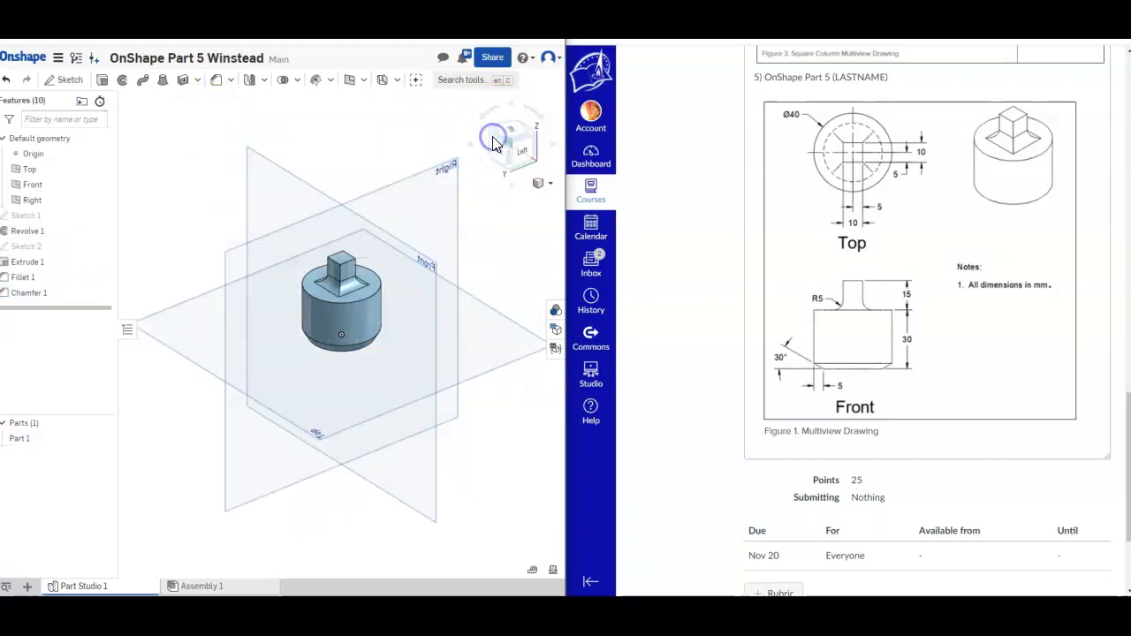
{"action": "left_click", "coordinate": [493, 144]}
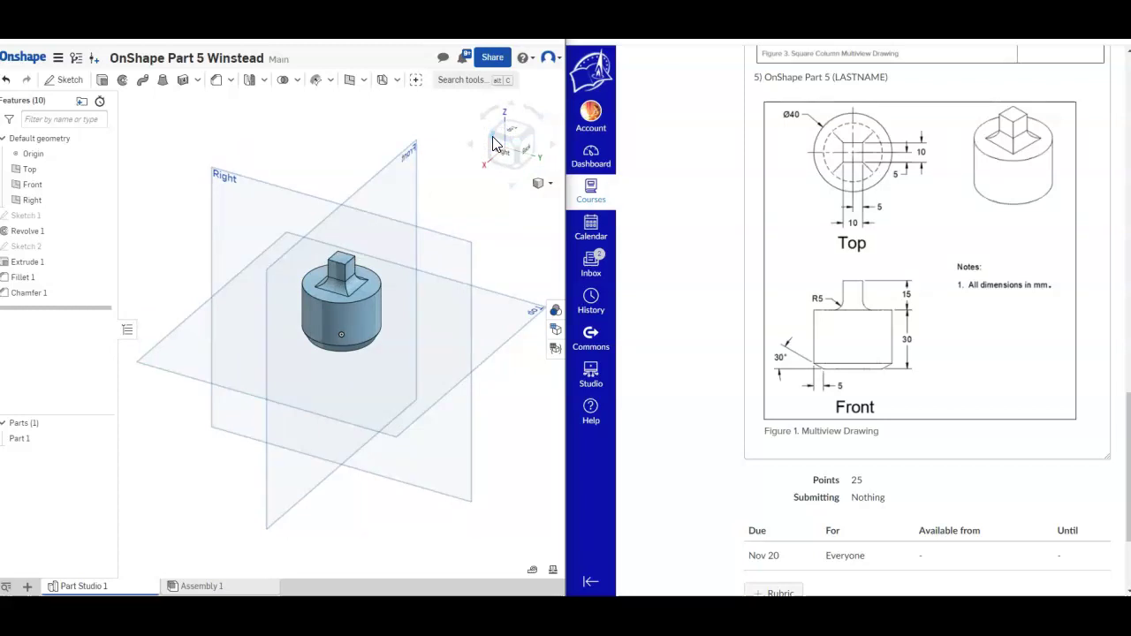
{"action": "left_click", "coordinate": [494, 144]}
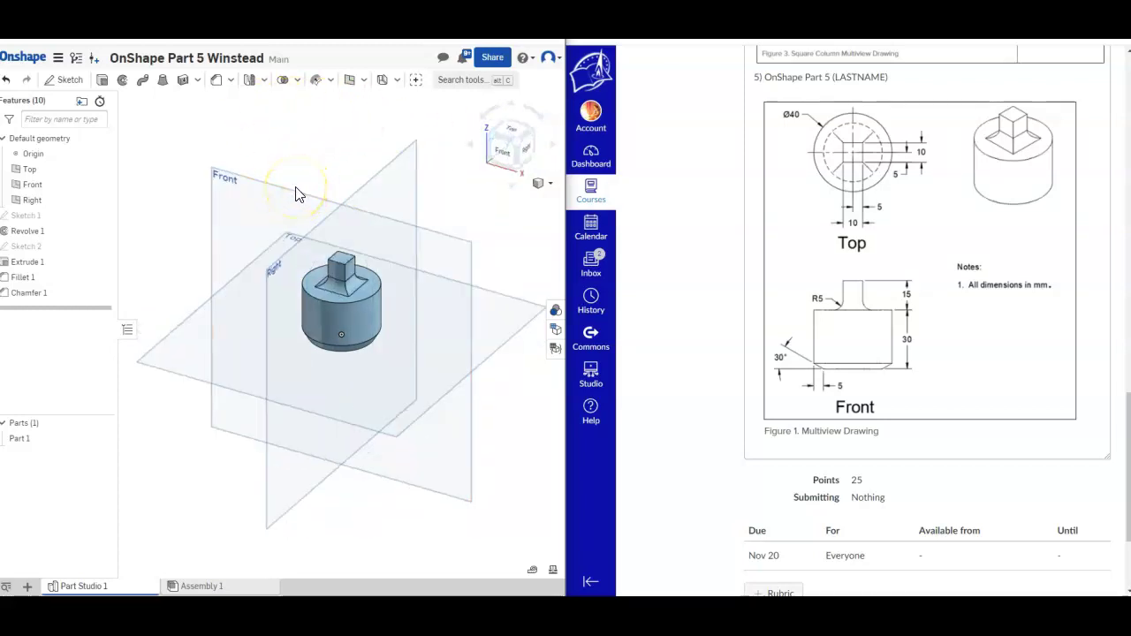
{"action": "left_click", "coordinate": [311, 159]}
{"action": "left_click", "coordinate": [212, 130]}
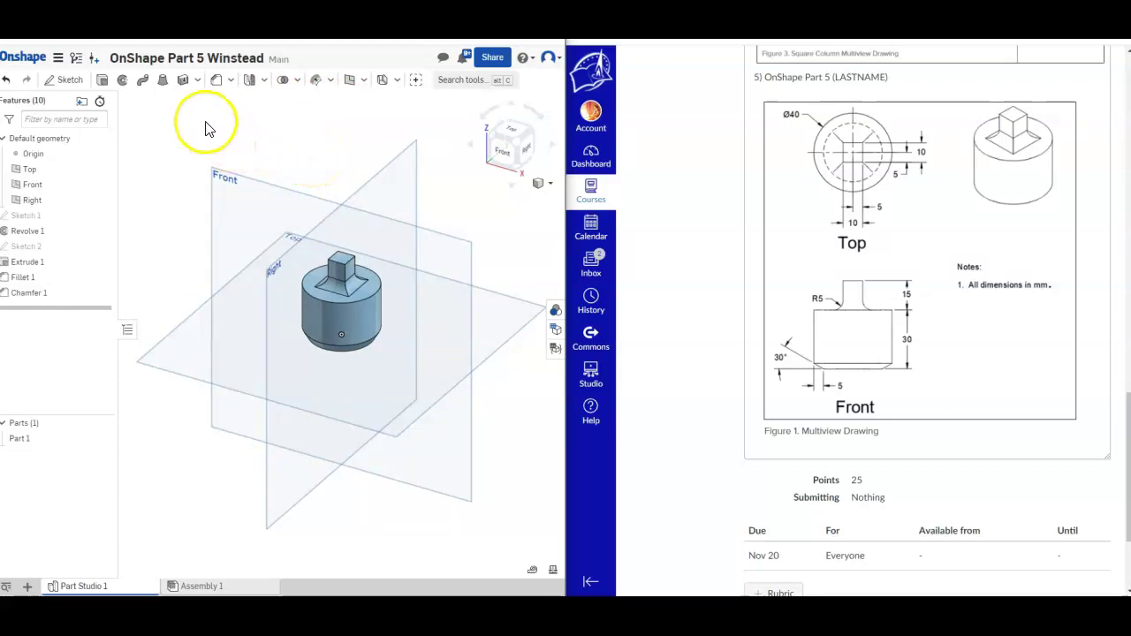